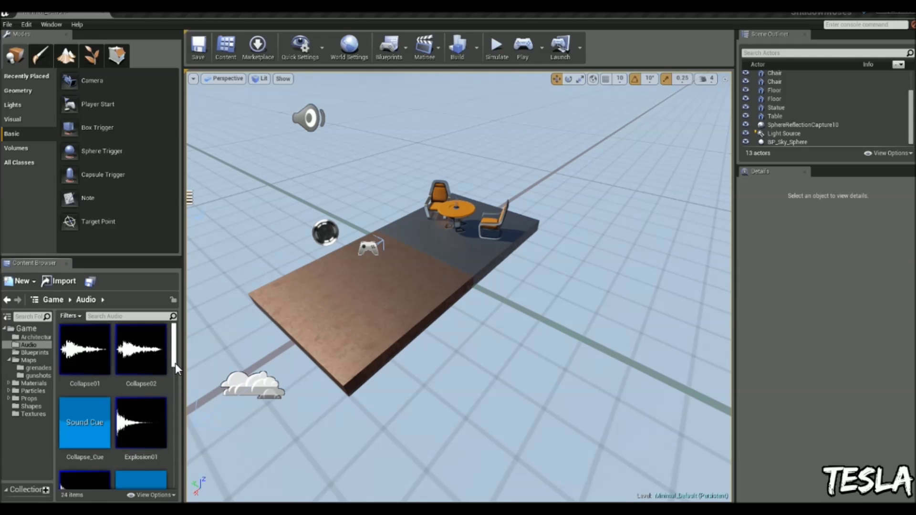
# - Browse the Audio folder's sound waves and their sound cues, from the explosion assets down to the Light02 ones
pyautogui.scroll(-3, 175, 363)
pyautogui.click(85, 420)
pyautogui.scroll(-2, 84, 414)
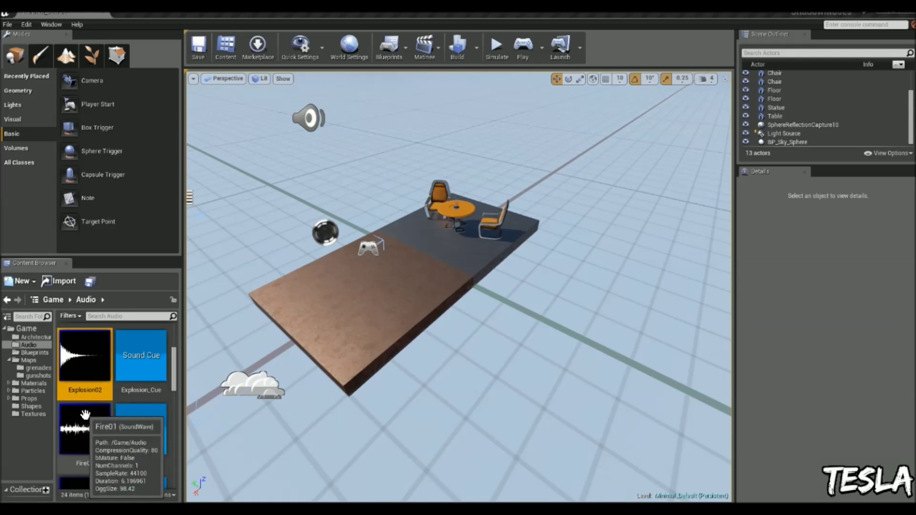
pyautogui.click(85, 414)
pyautogui.scroll(-2, 88, 425)
pyautogui.click(93, 437)
pyautogui.scroll(-2, 96, 438)
pyautogui.click(100, 439)
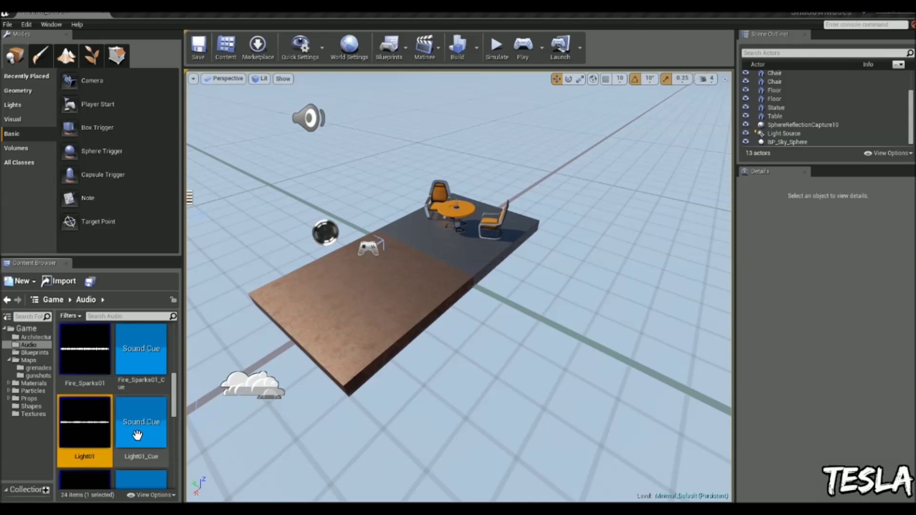
pyautogui.scroll(2, 141, 406)
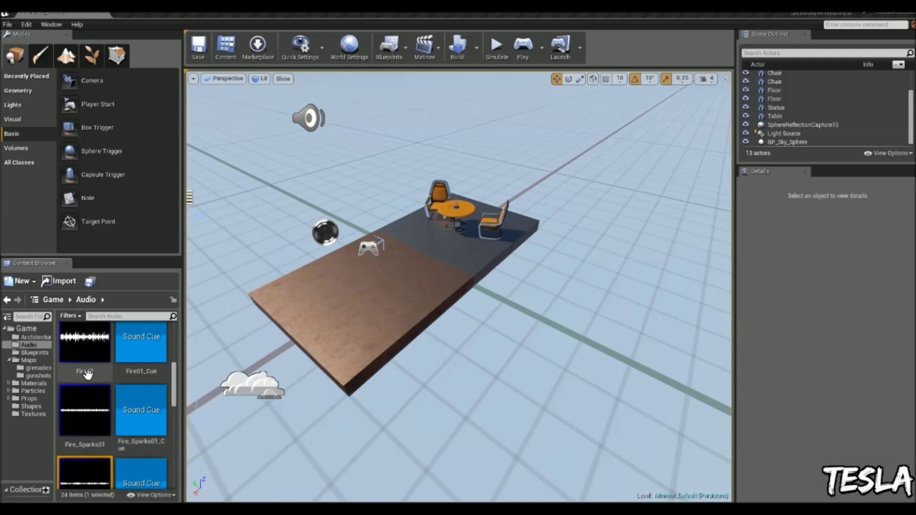
pyautogui.click(143, 362)
pyautogui.click(153, 404)
pyautogui.scroll(-4, 153, 406)
pyautogui.click(155, 410)
pyautogui.scroll(-3, 155, 413)
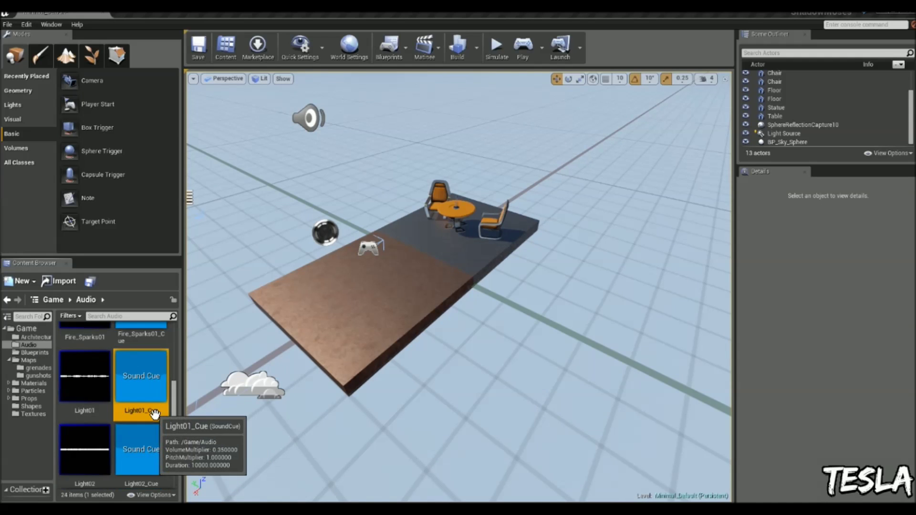
pyautogui.scroll(-2, 154, 413)
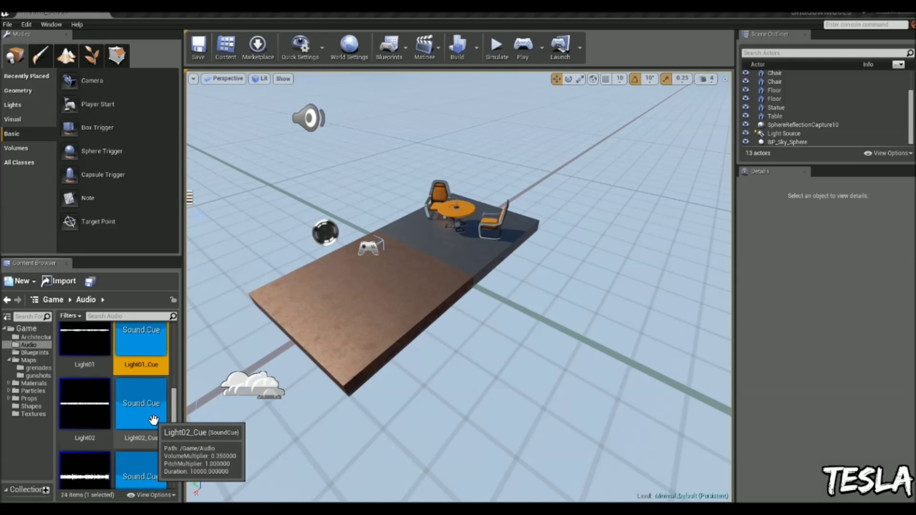
# - In the gunshots folder under Maps, create a sound cue from the gunshot2 sound wave, keeping the suggested name
pyautogui.click(36, 368)
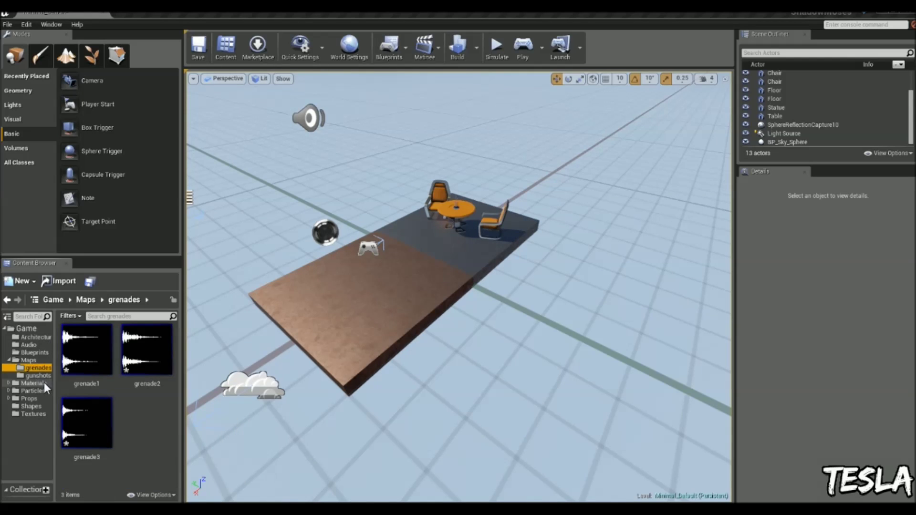
pyautogui.click(39, 382)
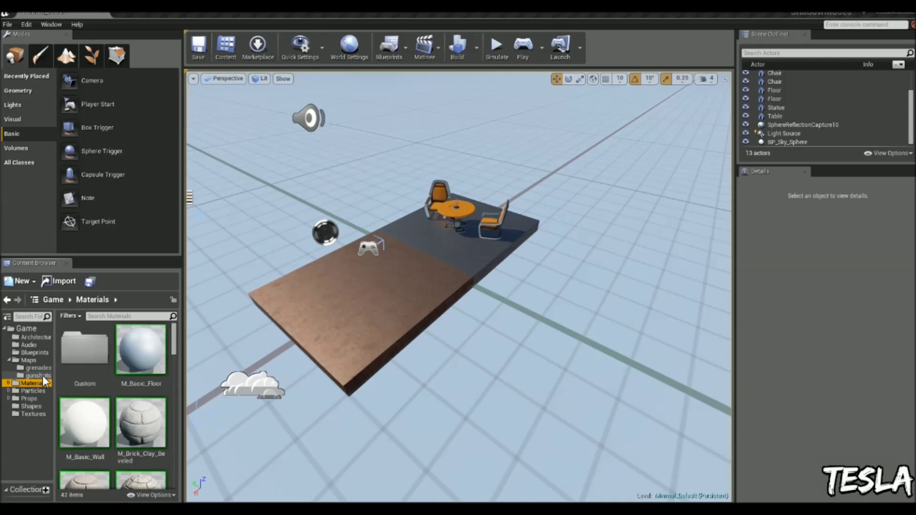
pyautogui.click(38, 376)
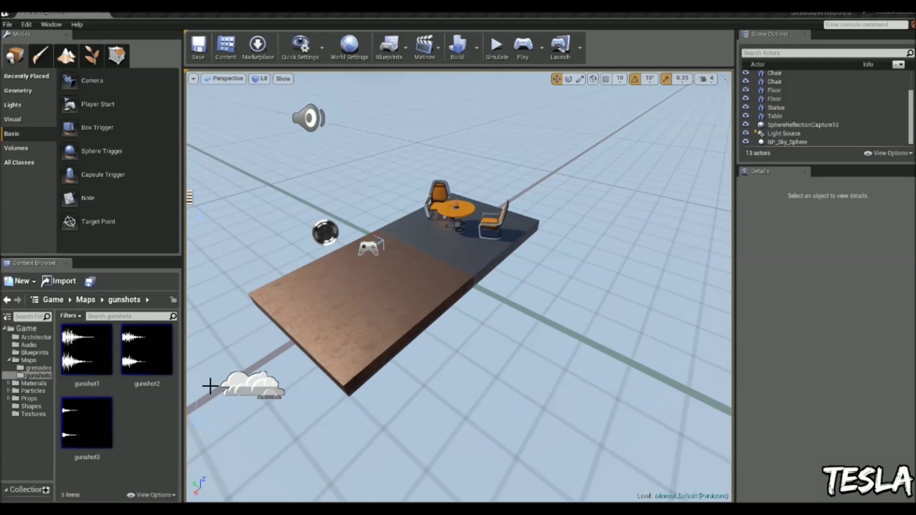
pyautogui.click(151, 362)
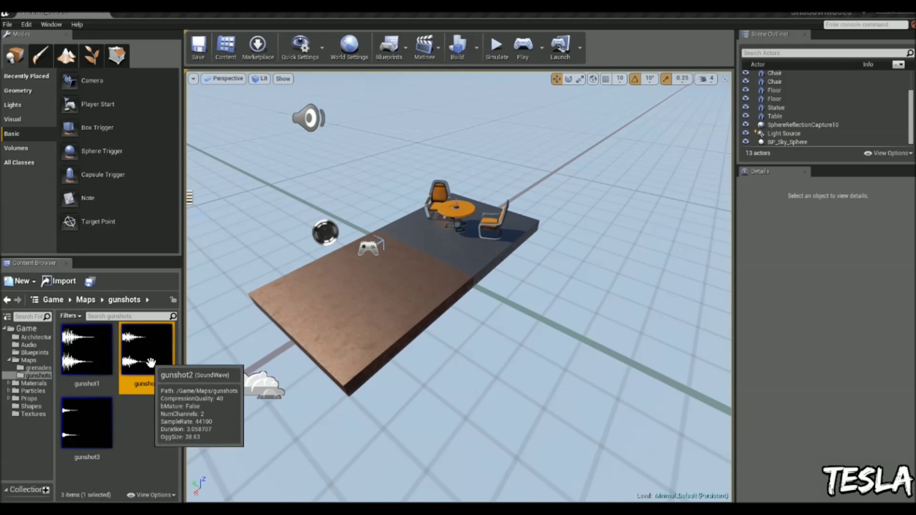
pyautogui.rightClick(151, 362)
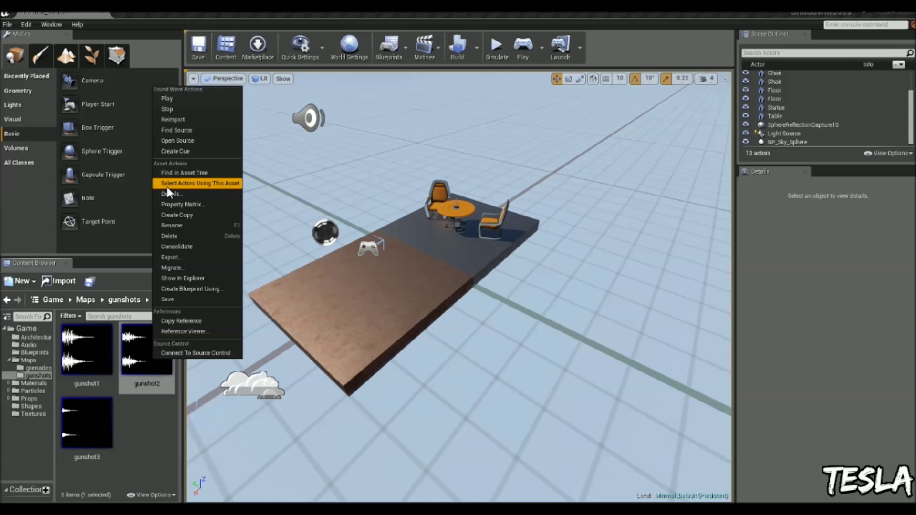
pyautogui.click(174, 152)
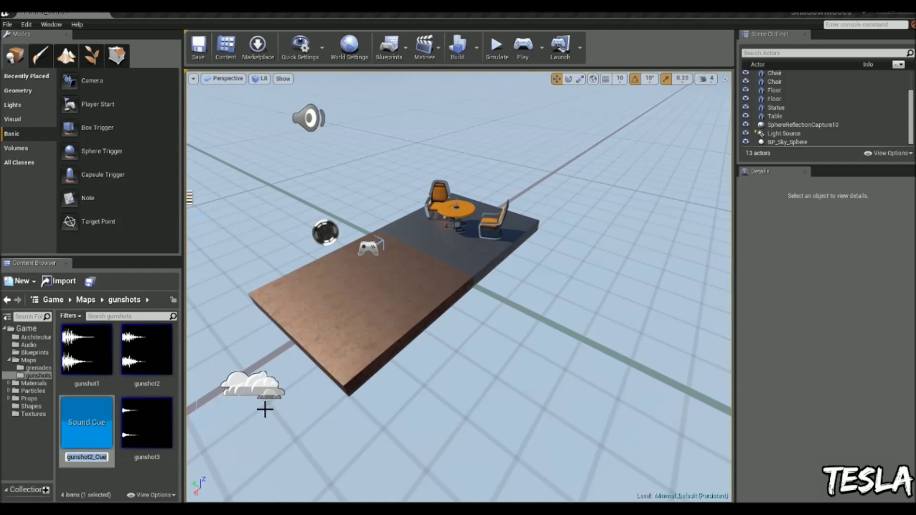
pyautogui.press('Return')
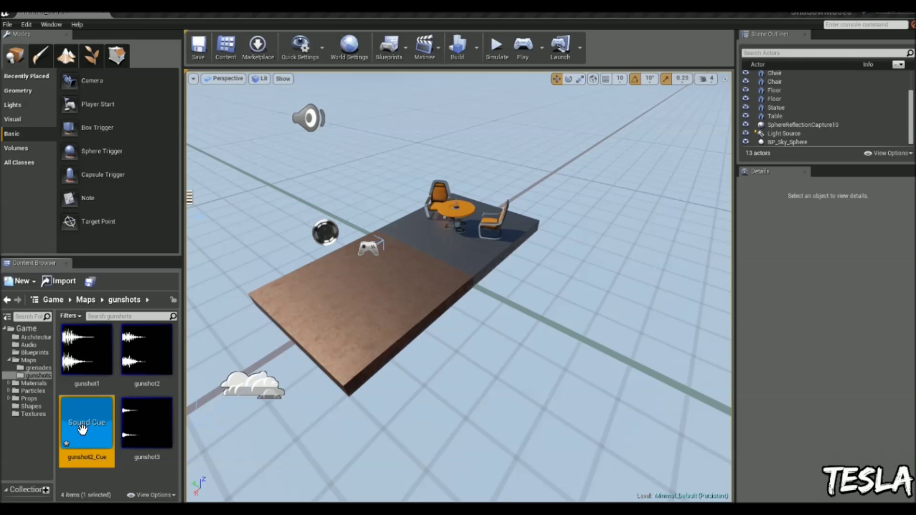
# - Open the gunshot2 sound cue for editing and move its Wave Player node farther away from the Output node
pyautogui.doubleClick(82, 429)
pyautogui.scroll(-2, 531, 287)
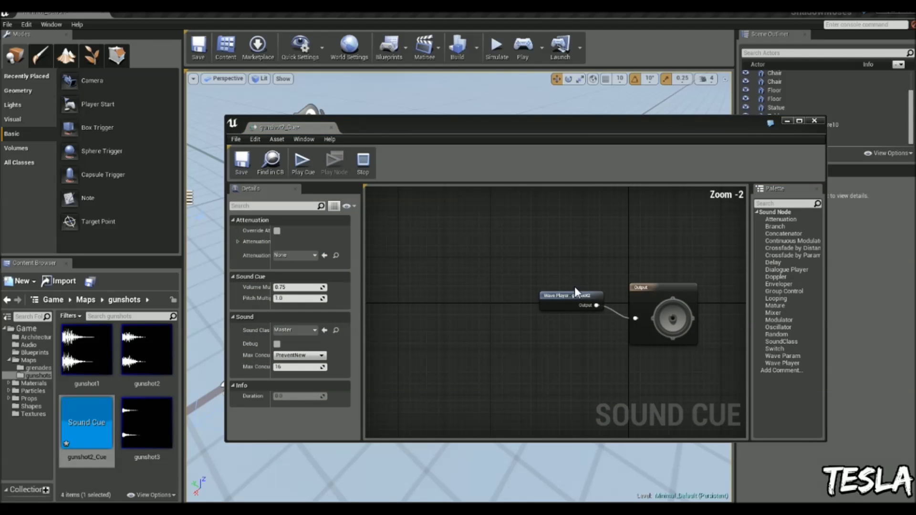
pyautogui.moveTo(575, 293); pyautogui.dragTo(464, 299)
pyautogui.click(517, 282)
pyautogui.moveTo(517, 282); pyautogui.dragTo(507, 273, button='right')
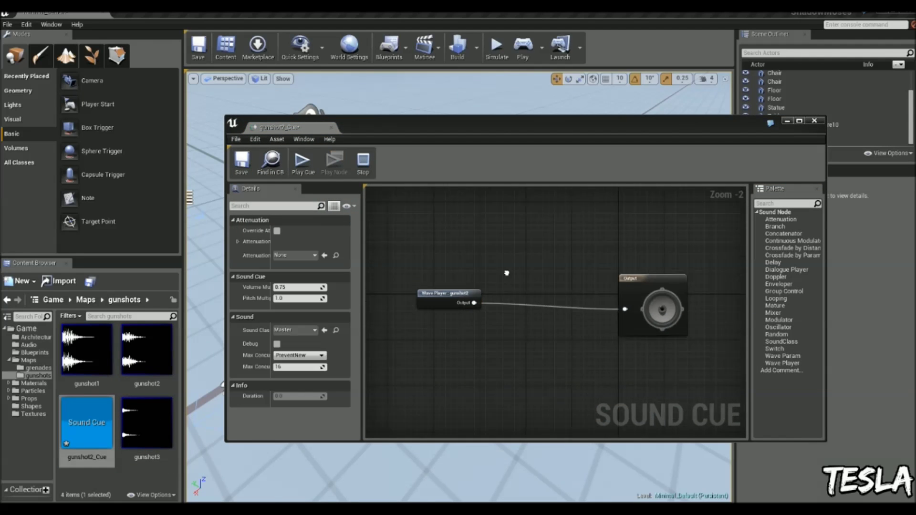
pyautogui.scroll(2, 507, 273)
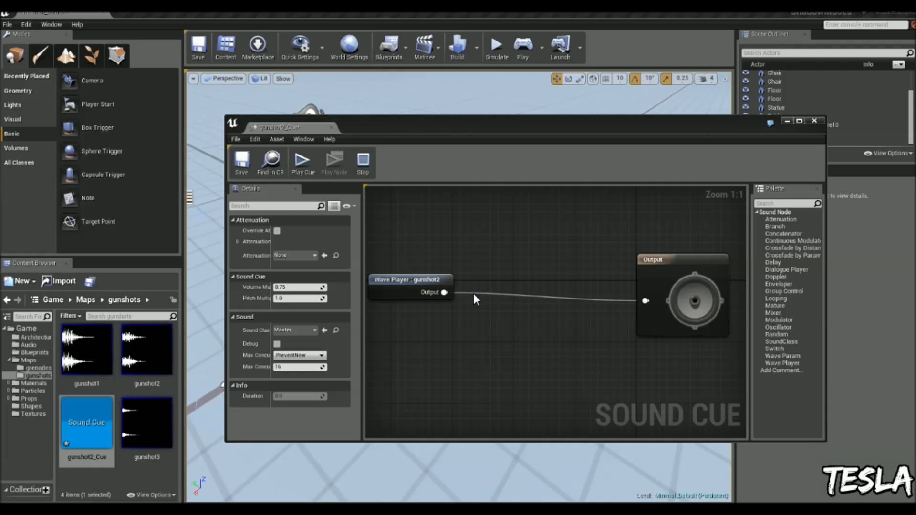
# - Play the gunshot2 cue to hear the unmodified gunshot sound
pyautogui.moveTo(608, 312); pyautogui.dragTo(623, 305, button='right')
pyautogui.scroll(-3, 549, 294)
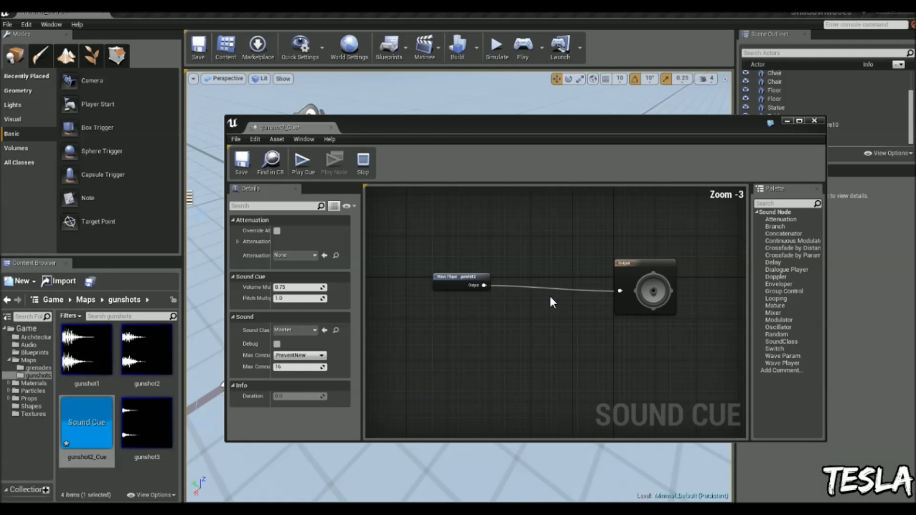
pyautogui.moveTo(549, 294); pyautogui.dragTo(534, 300, button='right')
pyautogui.scroll(3, 540, 291)
pyautogui.scroll(-2, 487, 302)
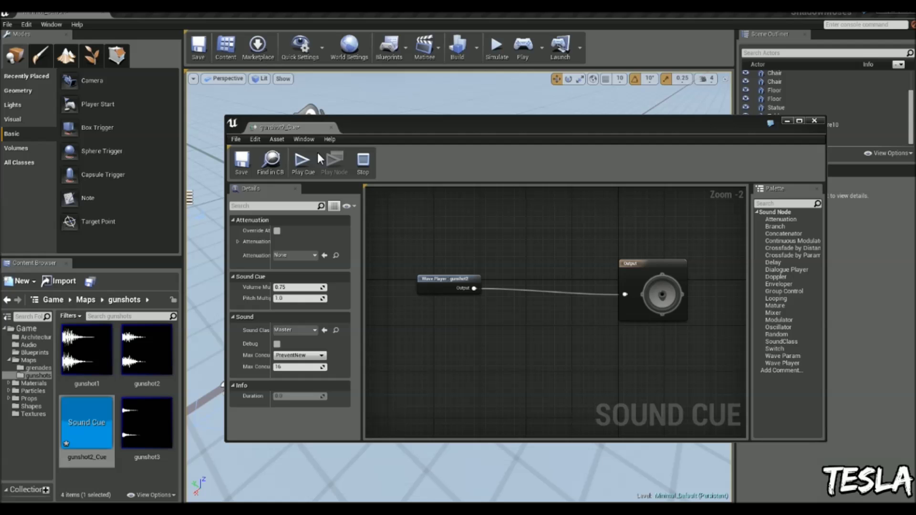
pyautogui.click(305, 166)
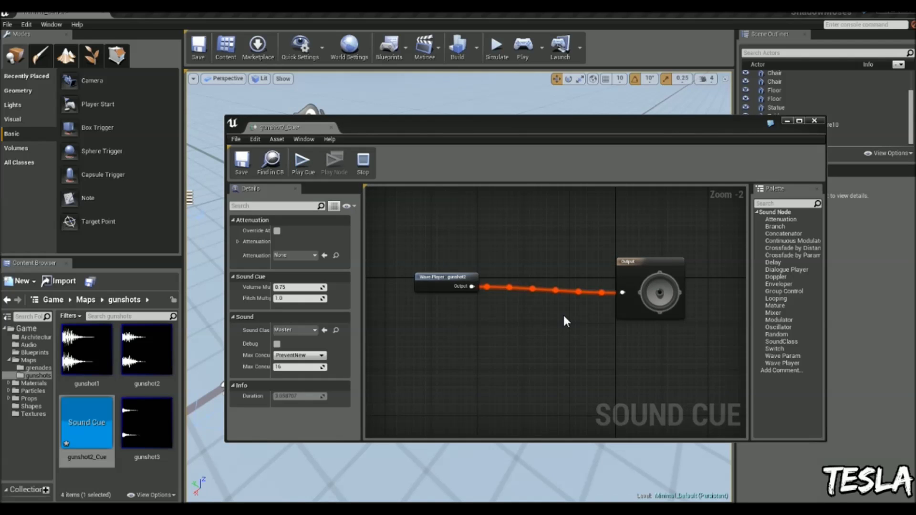
# - Insert a Modulator node between the gunshot2 Wave Player and the Output, positioned midway along the connection
pyautogui.scroll(2, 479, 291)
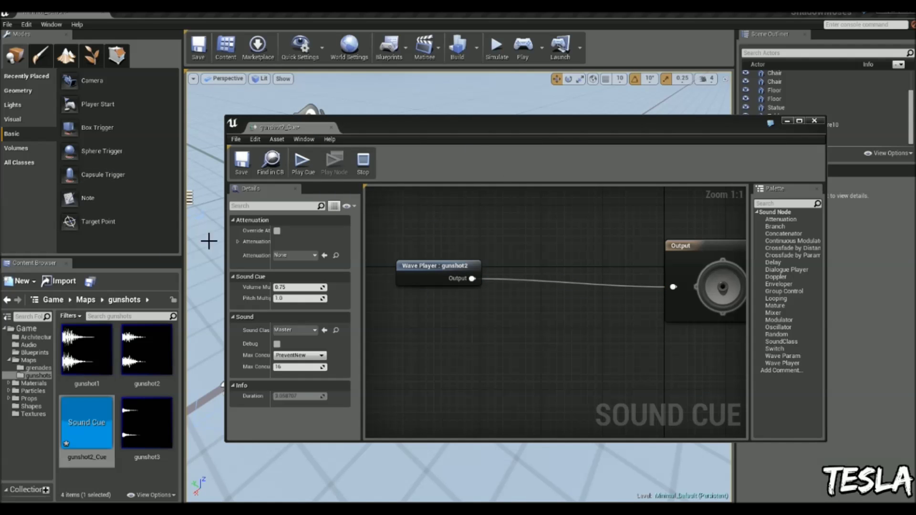
pyautogui.moveTo(541, 266)
pyautogui.mouseDown(button='right')
pyautogui.moveTo(532, 256)
pyautogui.moveTo(551, 256)
pyautogui.mouseUp(button='right')
pyautogui.moveTo(471, 259); pyautogui.dragTo(507, 275)
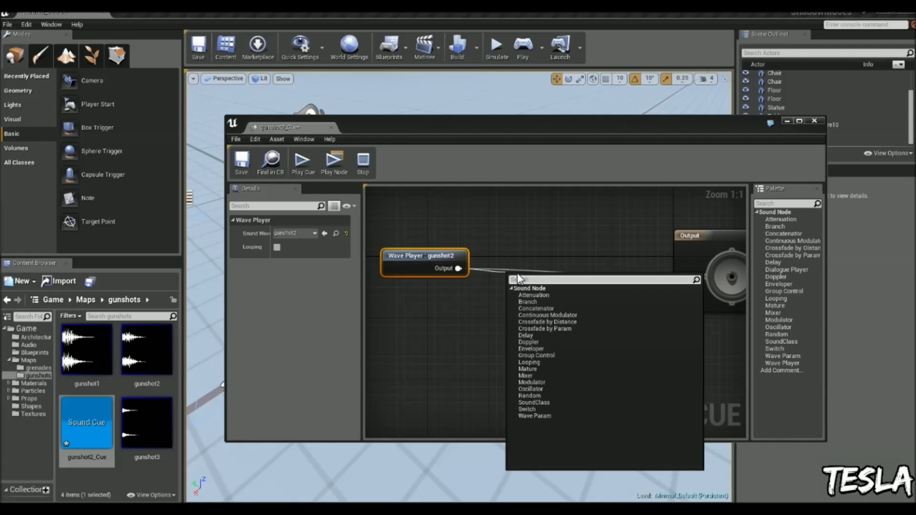
pyautogui.click(566, 382)
pyautogui.moveTo(566, 335); pyautogui.dragTo(551, 318, button='right')
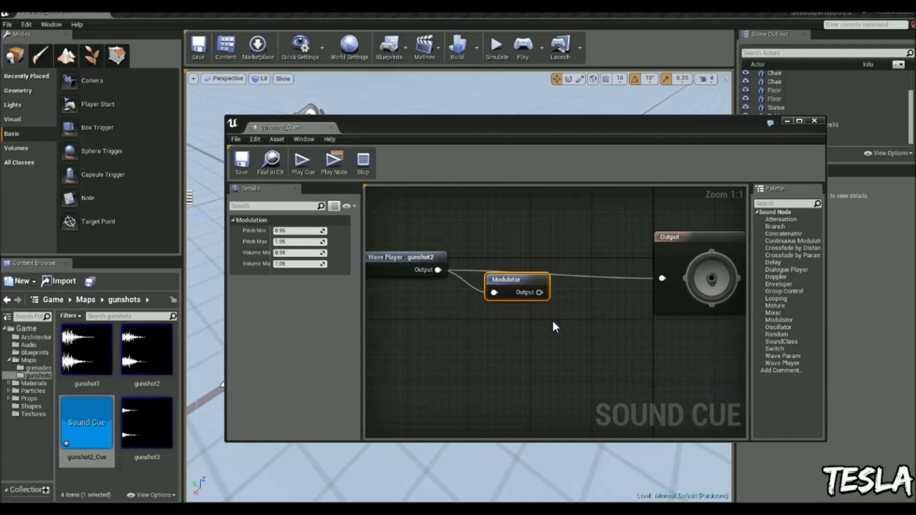
pyautogui.moveTo(539, 293); pyautogui.dragTo(662, 278)
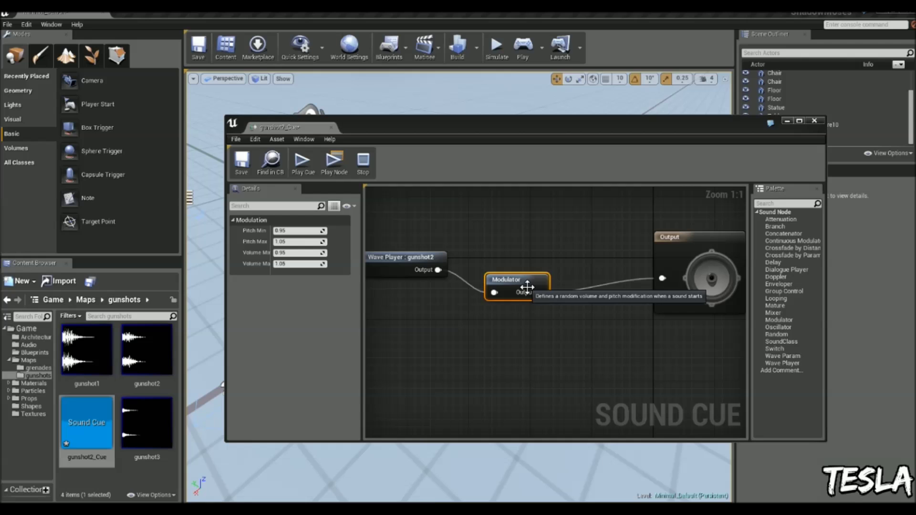
pyautogui.moveTo(515, 281); pyautogui.dragTo(544, 281)
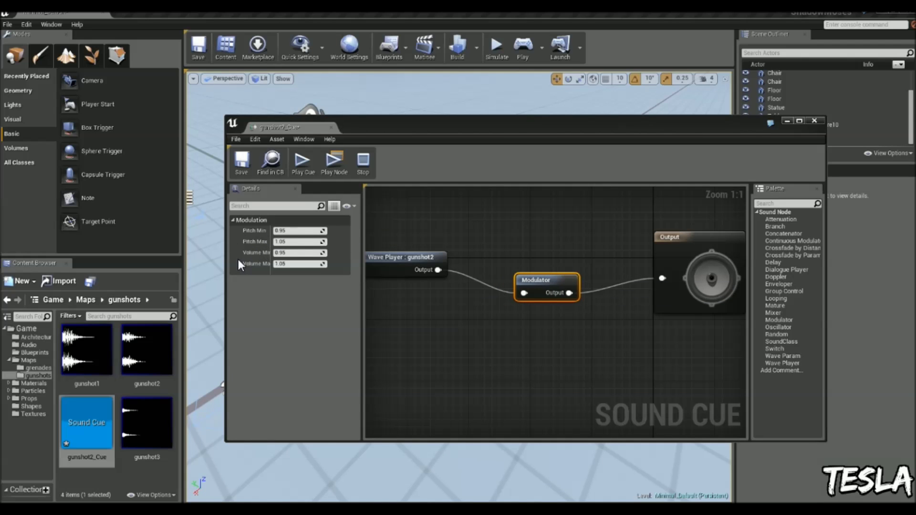
# - Set the Modulator's Pitch Min to 0.7 and raise its Pitch Max
pyautogui.click(295, 231)
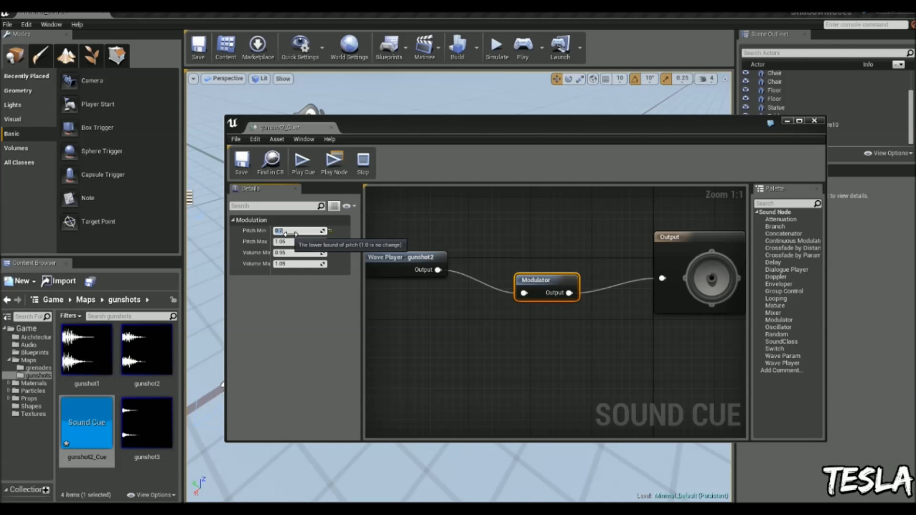
pyautogui.click(293, 242)
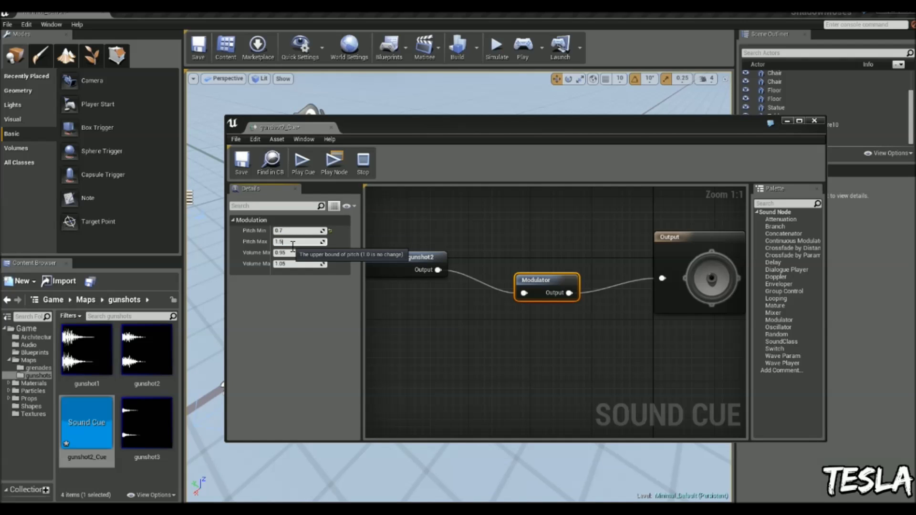
pyautogui.click(478, 246)
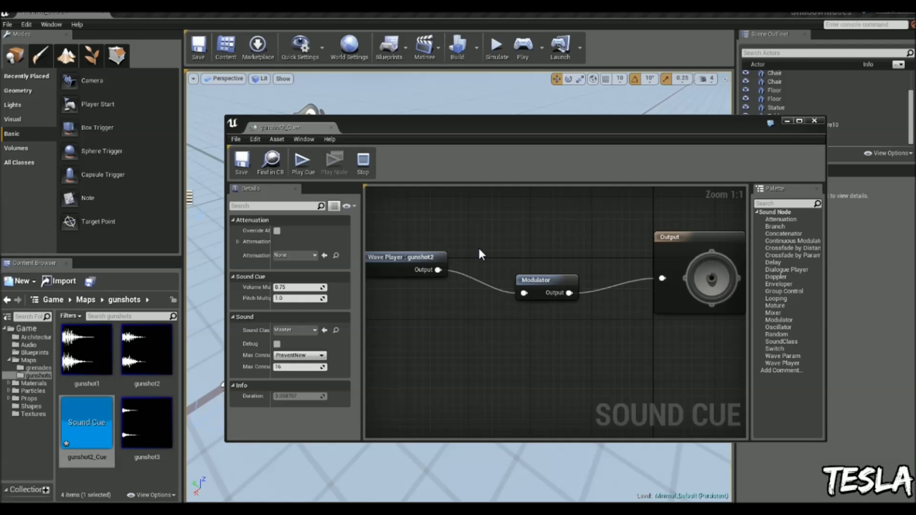
# - Play the modulated gunshot2 cue several times to compare the random pitch variations
pyautogui.scroll(-2, 478, 246)
pyautogui.click(302, 161)
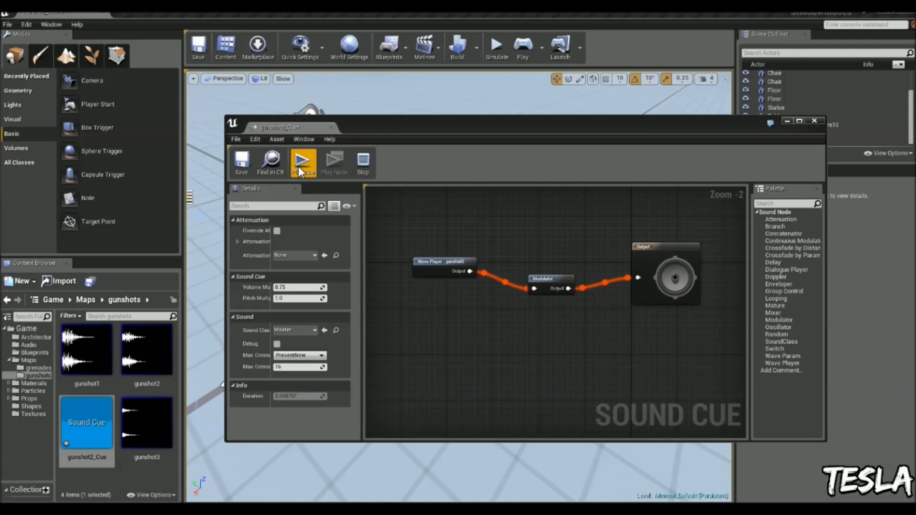
pyautogui.click(302, 162)
pyautogui.click(299, 162)
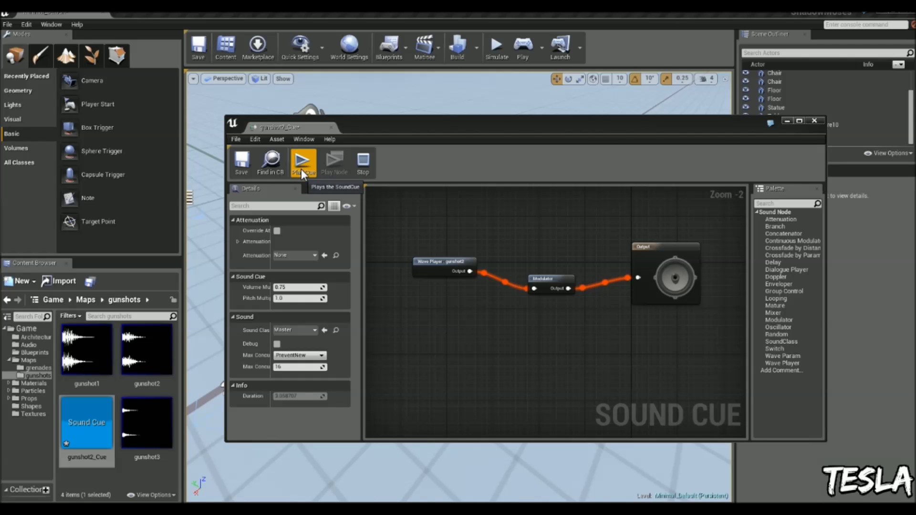
pyautogui.scroll(2, 509, 260)
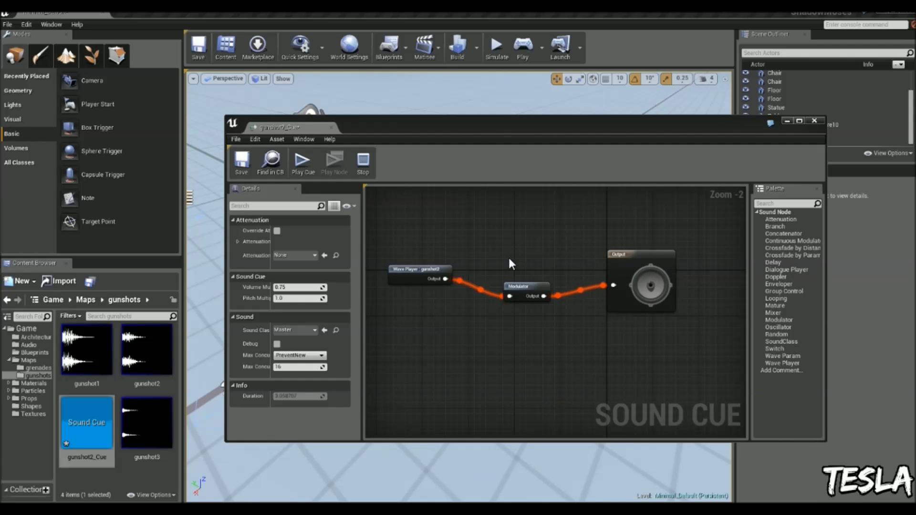
pyautogui.scroll(-3, 548, 281)
pyautogui.scroll(3, 549, 270)
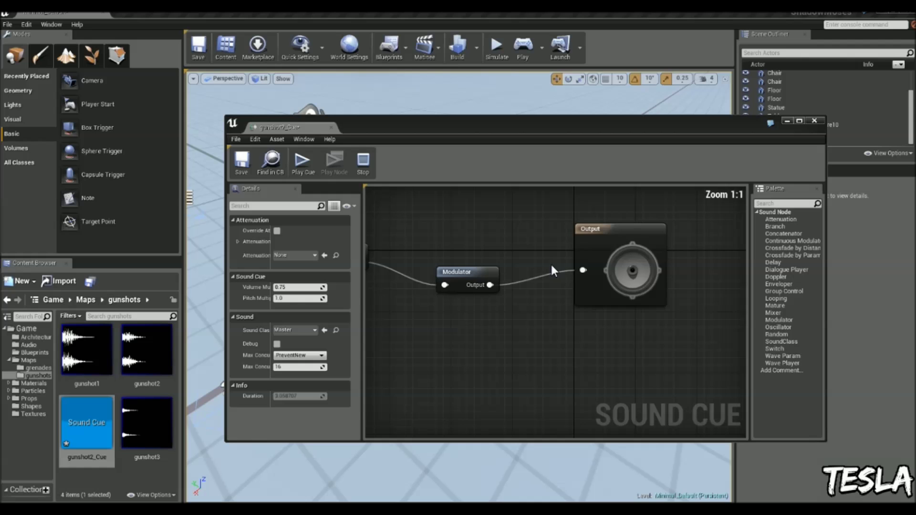
pyautogui.scroll(-1, 584, 258)
pyautogui.scroll(-1, 640, 218)
pyautogui.moveTo(535, 237); pyautogui.dragTo(517, 305, button='right')
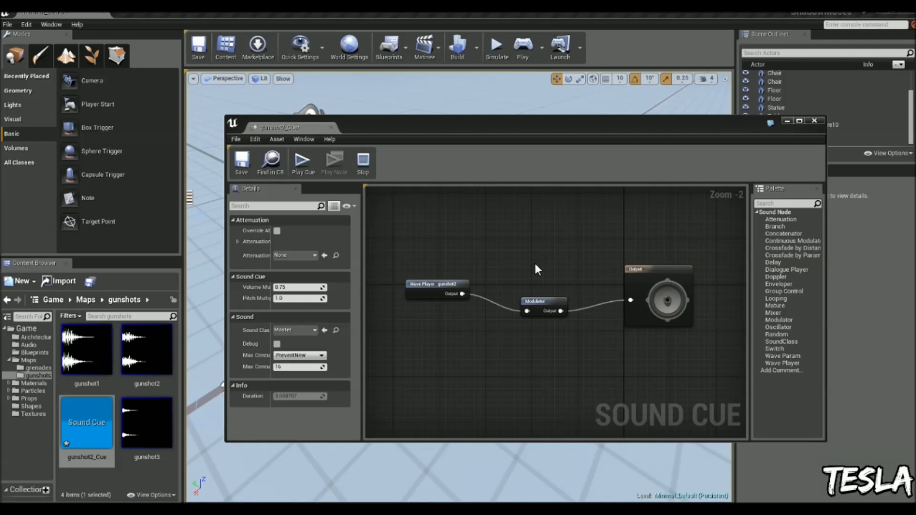
pyautogui.click(304, 162)
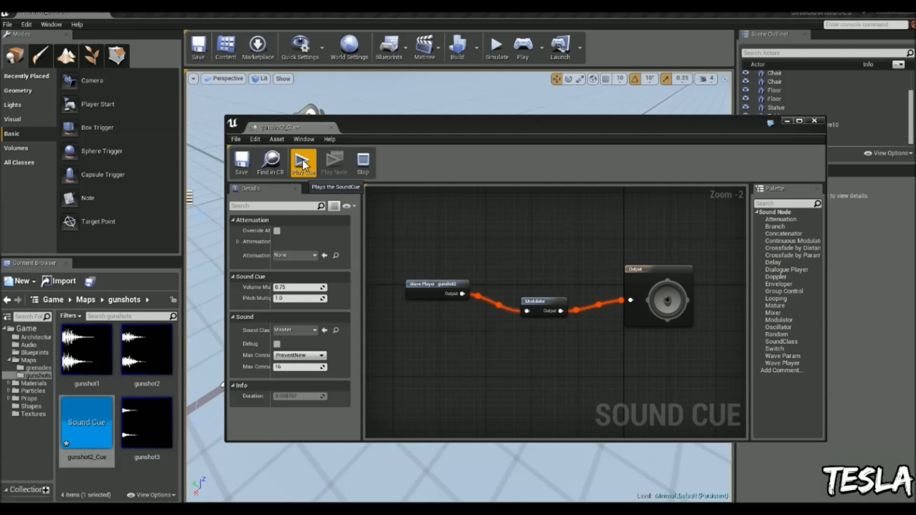
# - Delete the Modulator node and connect the gunshot2 Wave Player directly to the Output
pyautogui.click(544, 302)
pyautogui.press('Delete')
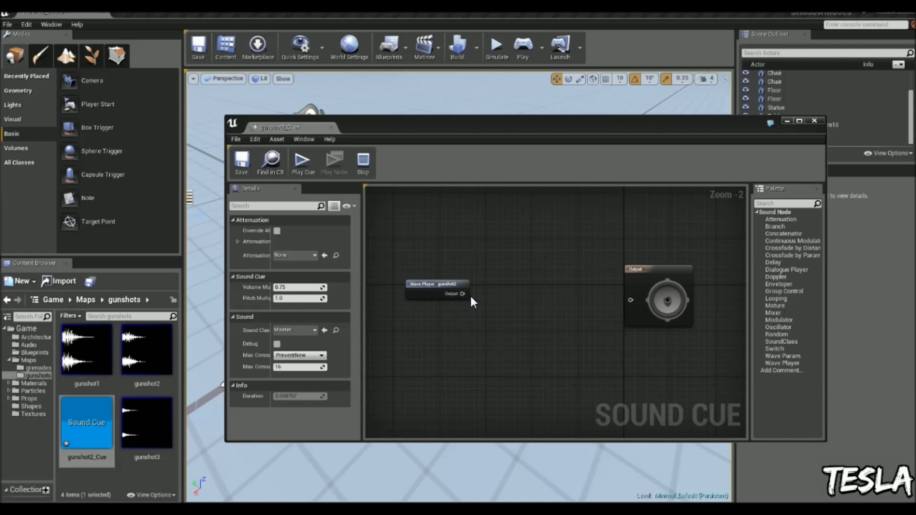
pyautogui.moveTo(463, 294); pyautogui.dragTo(630, 300)
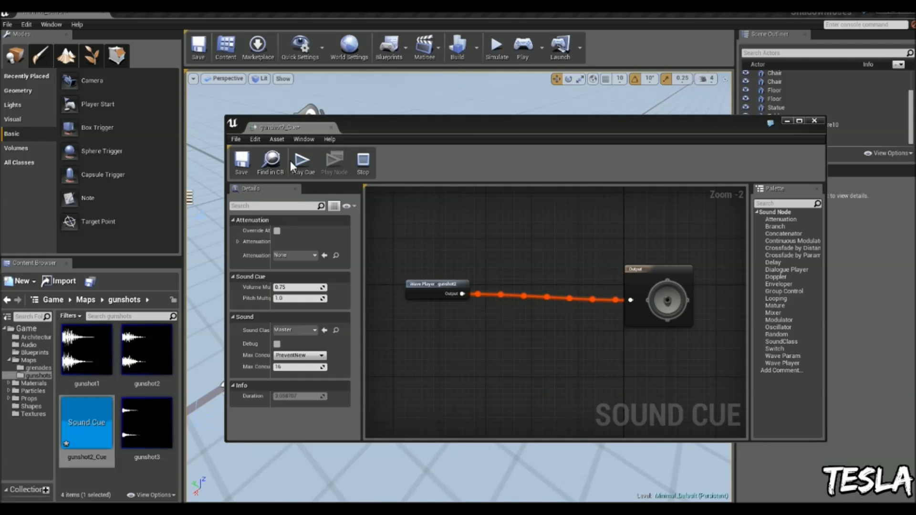
# - Play the gunshot2 cue without modulation and close the sound cue editor
pyautogui.click(305, 167)
pyautogui.moveTo(436, 235); pyautogui.dragTo(429, 228, button='right')
pyautogui.click(817, 121)
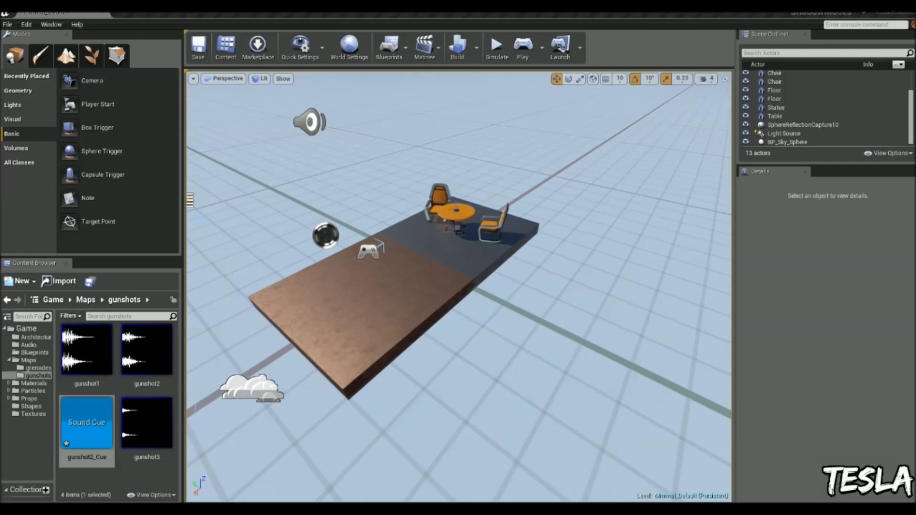
pyautogui.press('w')
pyautogui.moveTo(456, 317); pyautogui.dragTo(398, 321, button='right')
pyautogui.press('s')
pyautogui.moveTo(492, 297); pyautogui.dragTo(481, 297, button='right')
pyautogui.press('s')
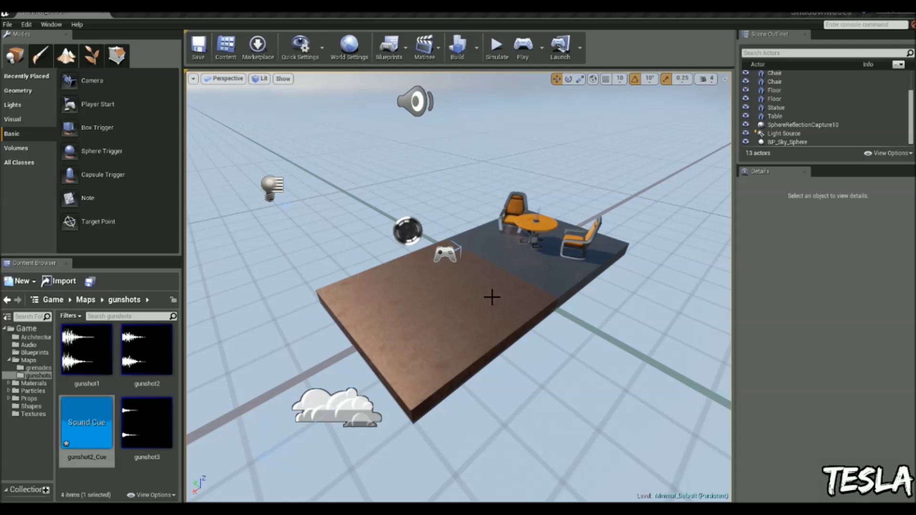
pyautogui.moveTo(374, 325); pyautogui.dragTo(400, 310, button='right')
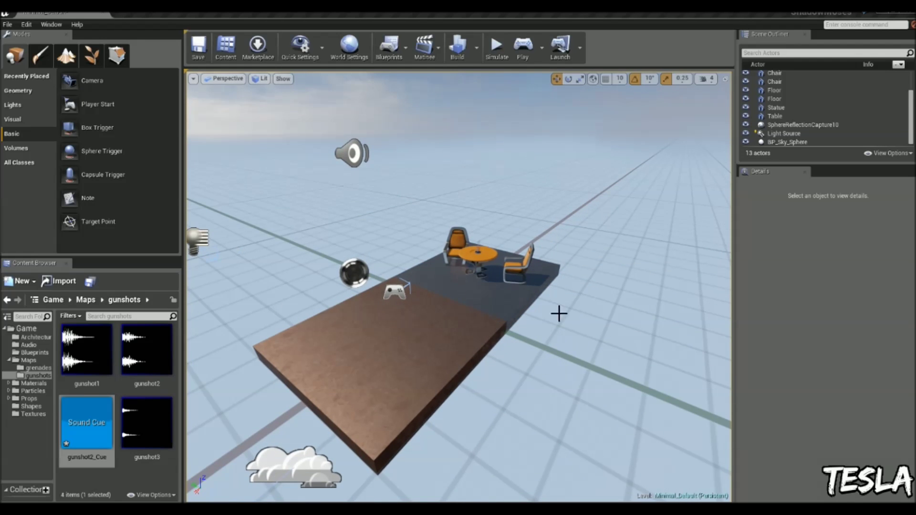
pyautogui.press('w')
pyautogui.moveTo(495, 297); pyautogui.dragTo(495, 296, button='right')
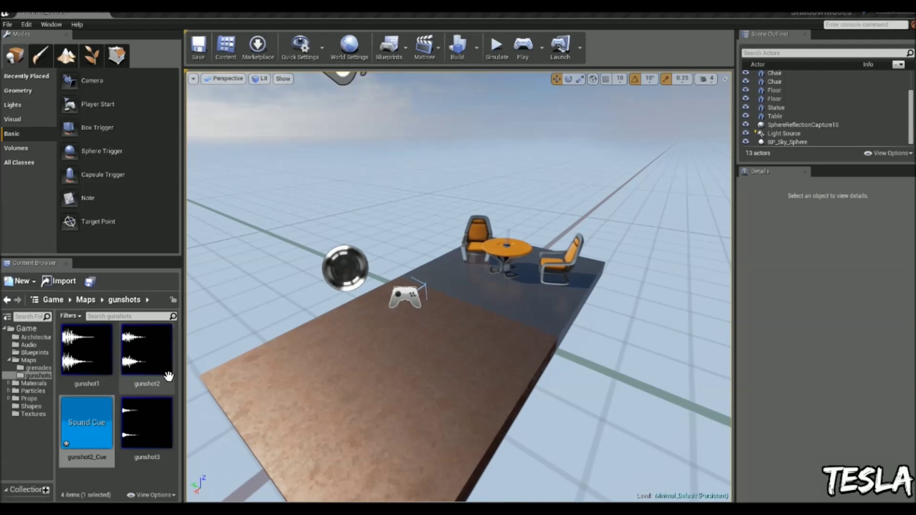
# - Create a sound cue from the grenade1 sound wave in the grenades folder and open it for editing
pyautogui.click(41, 367)
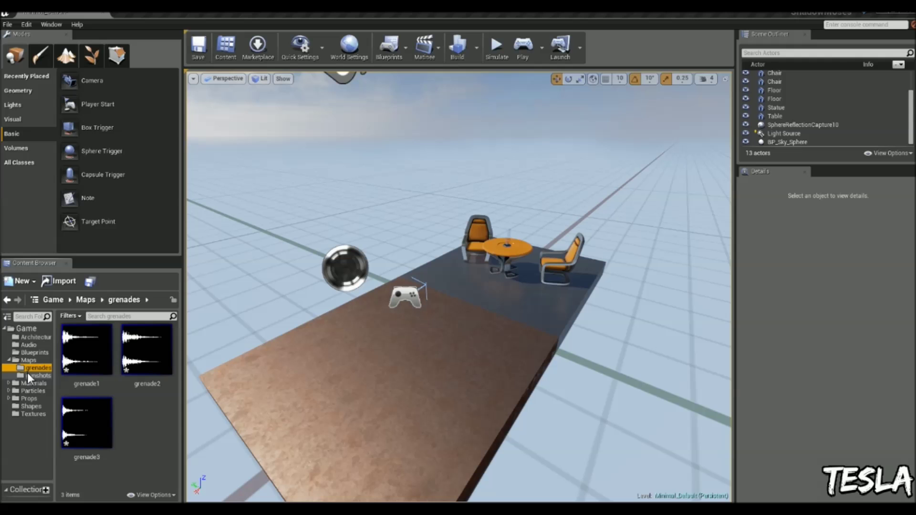
pyautogui.rightClick(86, 349)
pyautogui.click(126, 149)
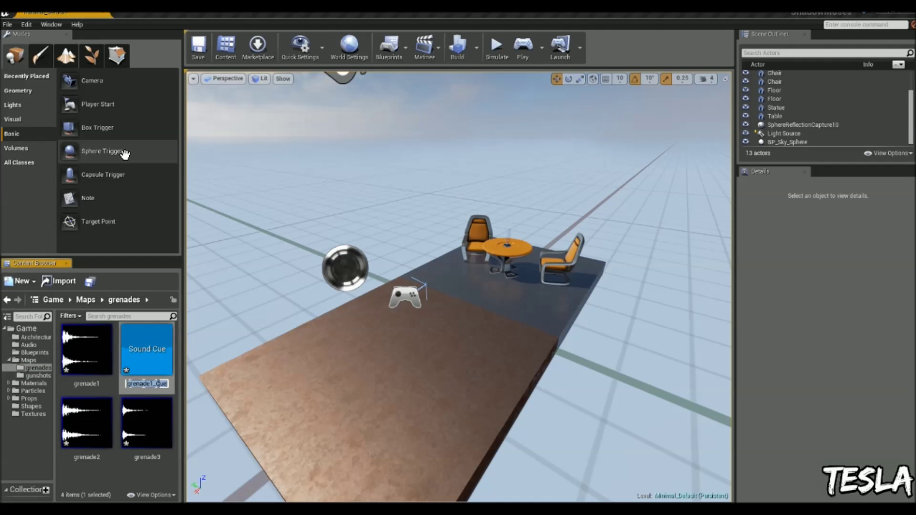
pyautogui.doubleClick(146, 350)
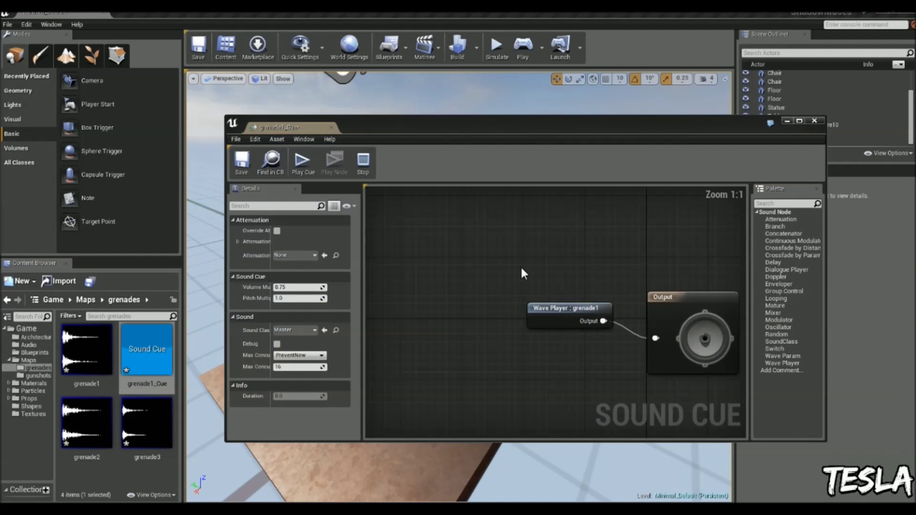
# - Move the grenade1 Wave Player away from the Output and add the grenade2 and grenade3 sound waves to the graph below it
pyautogui.scroll(-6, 497, 282)
pyautogui.scroll(4, 522, 253)
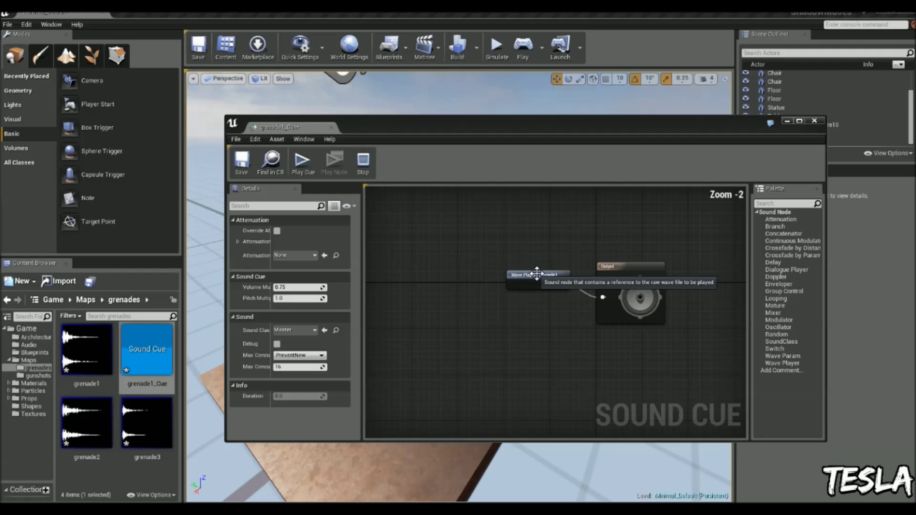
pyautogui.moveTo(536, 274); pyautogui.dragTo(449, 269)
pyautogui.click(466, 262)
pyautogui.moveTo(466, 262); pyautogui.dragTo(474, 247, button='right')
pyautogui.moveTo(96, 419); pyautogui.dragTo(396, 308)
pyautogui.moveTo(146, 422); pyautogui.dragTo(370, 354)
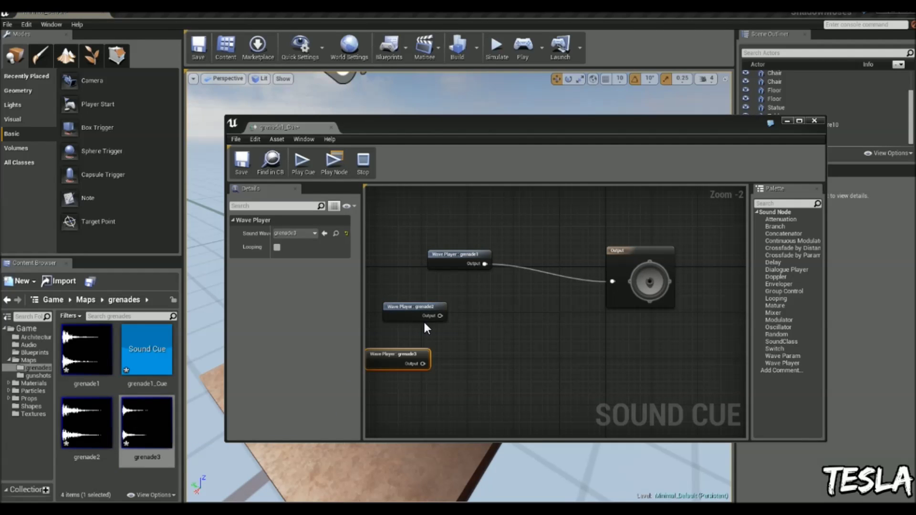
pyautogui.moveTo(428, 308); pyautogui.dragTo(444, 308)
# - Add a Random node fed by the grenade1 Wave Player and connect grenade2 to its second input
pyautogui.moveTo(469, 258); pyautogui.dragTo(526, 281)
pyautogui.click(487, 259)
pyautogui.scroll(2, 487, 263)
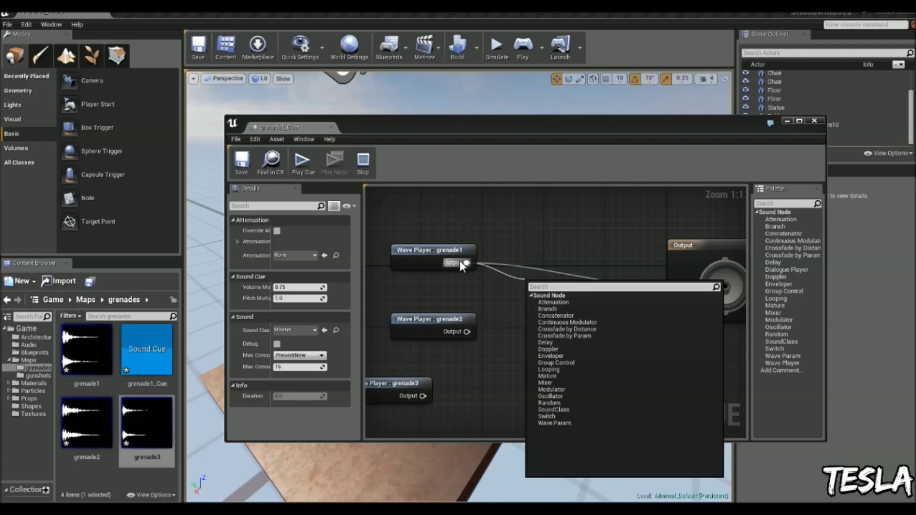
pyautogui.click(554, 403)
pyautogui.moveTo(466, 331); pyautogui.dragTo(533, 311)
pyautogui.click(575, 333)
pyautogui.moveTo(485, 357); pyautogui.dragTo(509, 321, button='right')
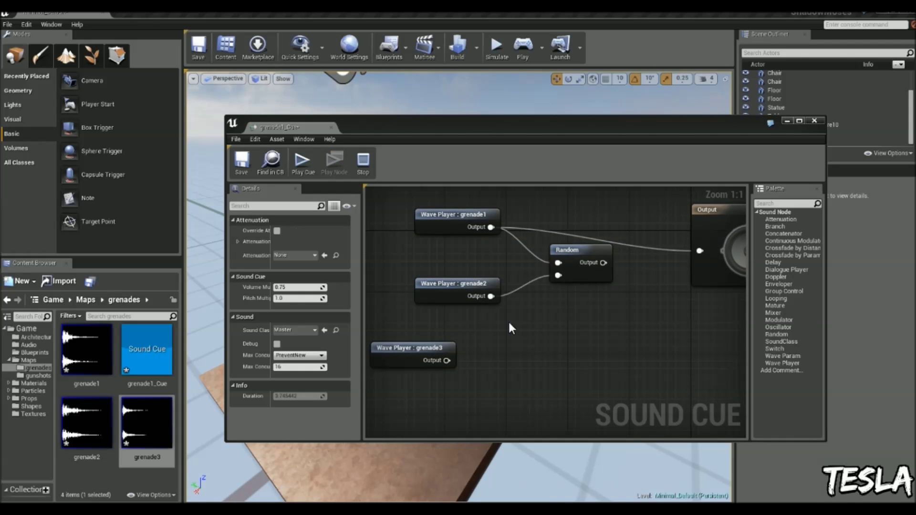
# - Line up the grenade3 Wave Player under the others and connect it to a new third input on the Random node
pyautogui.moveTo(440, 348); pyautogui.dragTo(470, 346)
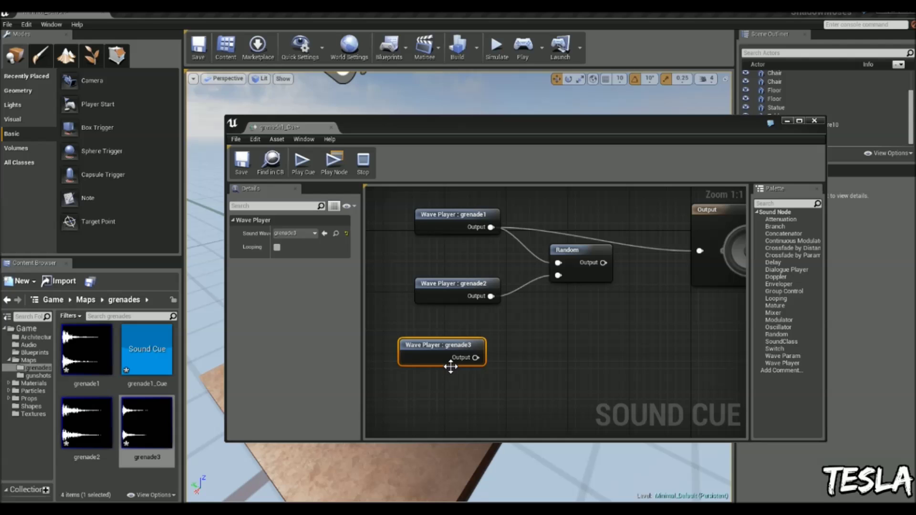
pyautogui.moveTo(560, 279); pyautogui.dragTo(493, 301, button='right')
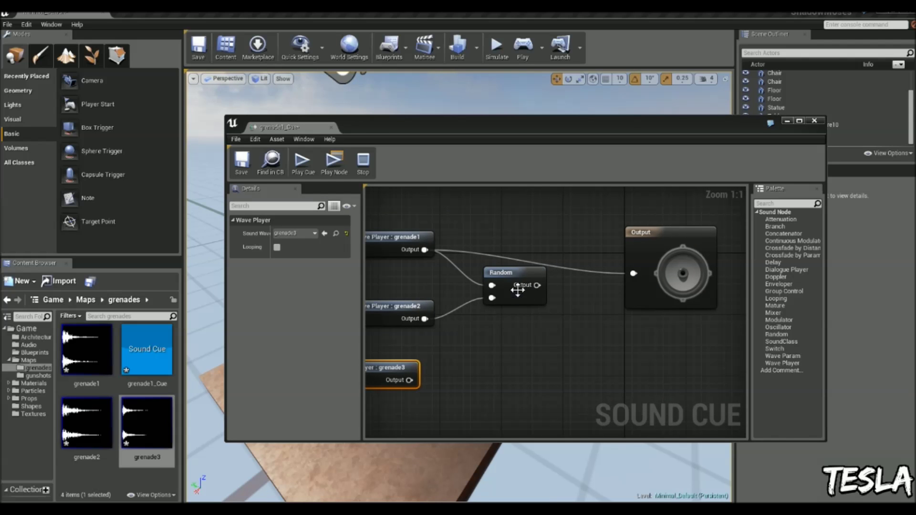
pyautogui.click(517, 289)
pyautogui.rightClick(509, 274)
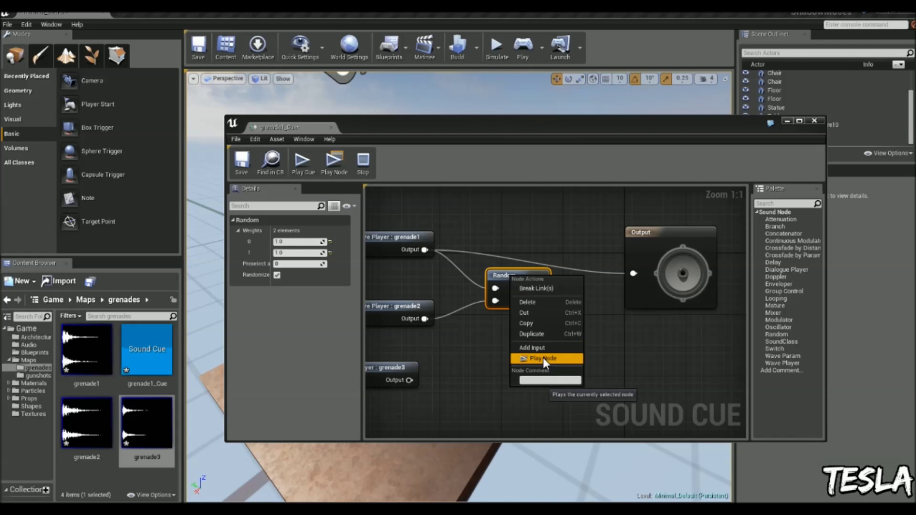
pyautogui.click(530, 349)
pyautogui.moveTo(532, 349); pyautogui.dragTo(531, 337, button='right')
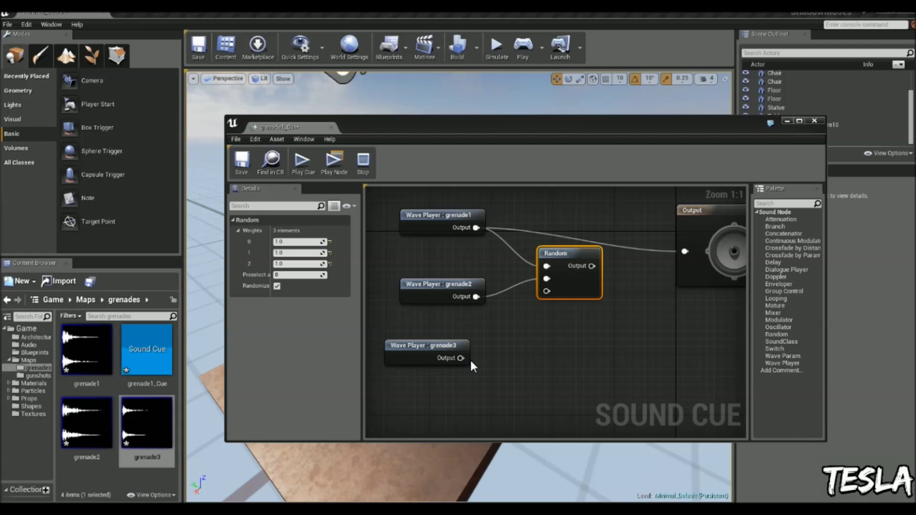
pyautogui.moveTo(461, 358); pyautogui.dragTo(545, 292)
# - Connect the Random node's output to the sound cue's Output node in place of grenade1
pyautogui.click(629, 313)
pyautogui.moveTo(630, 313); pyautogui.dragTo(538, 317, button='right')
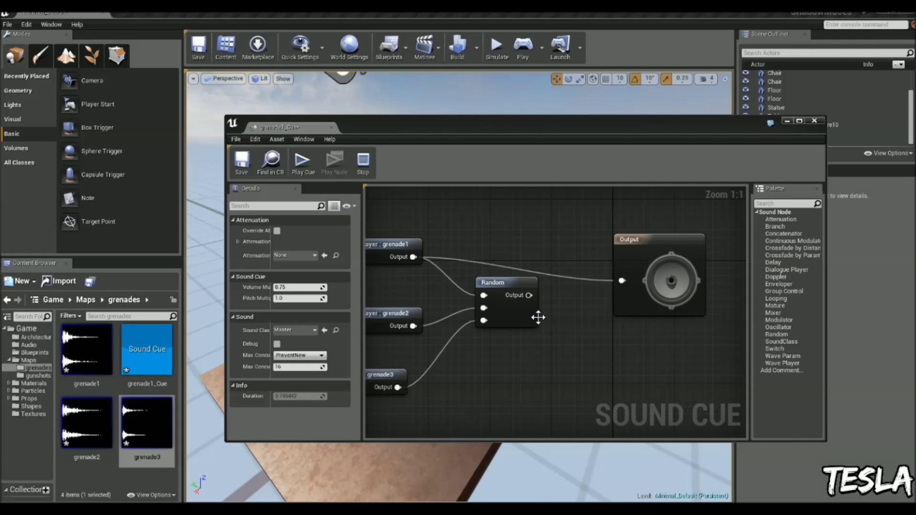
pyautogui.moveTo(529, 296); pyautogui.dragTo(621, 281)
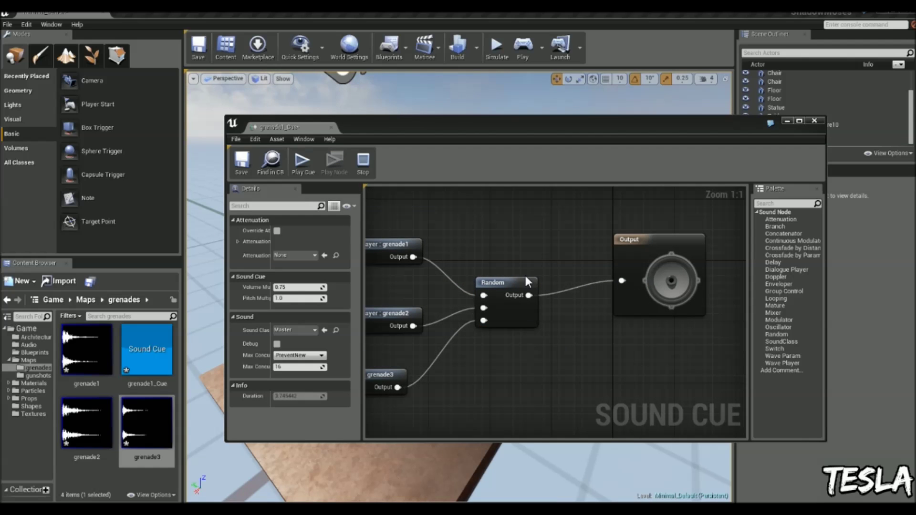
pyautogui.moveTo(547, 262); pyautogui.dragTo(551, 262, button='right')
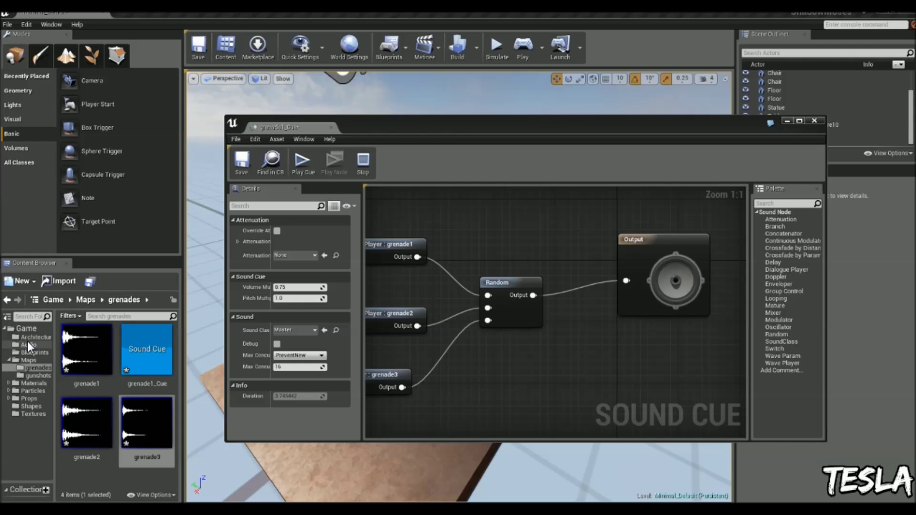
pyautogui.moveTo(491, 280); pyautogui.dragTo(619, 244, button='right')
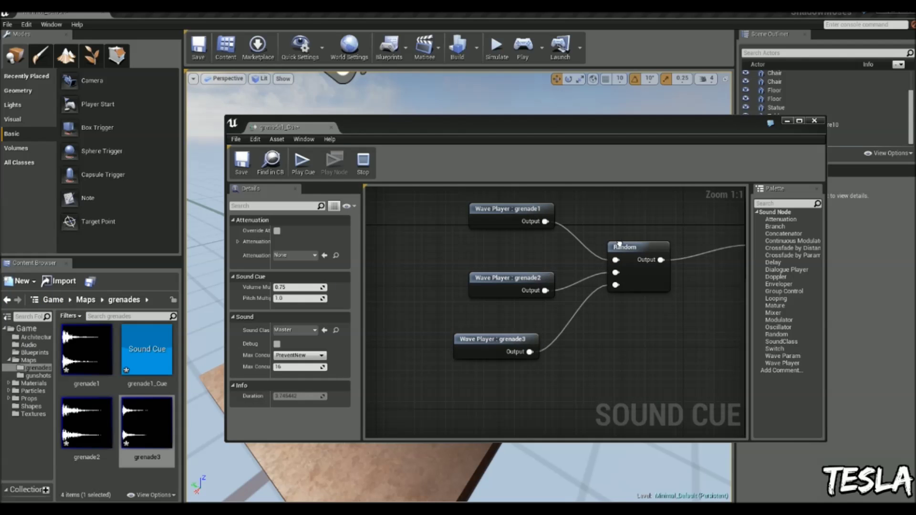
pyautogui.scroll(-2, 551, 248)
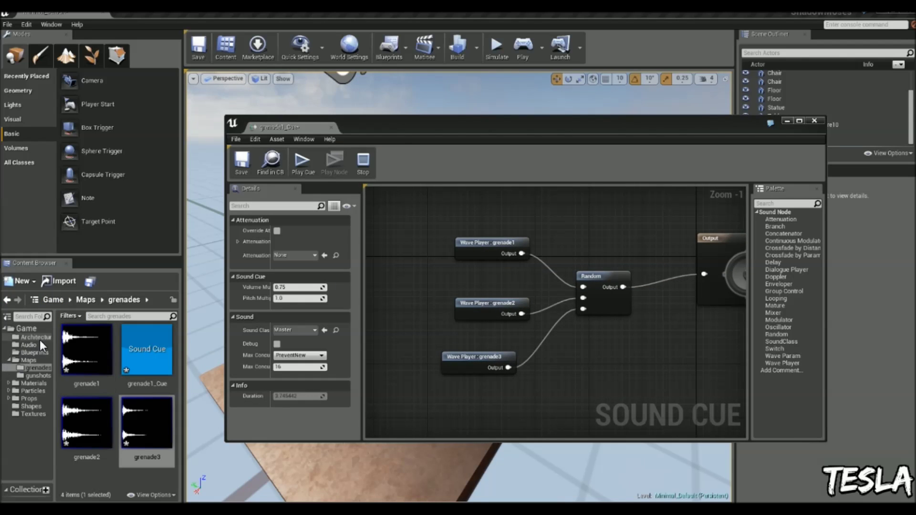
pyautogui.scroll(1, 604, 265)
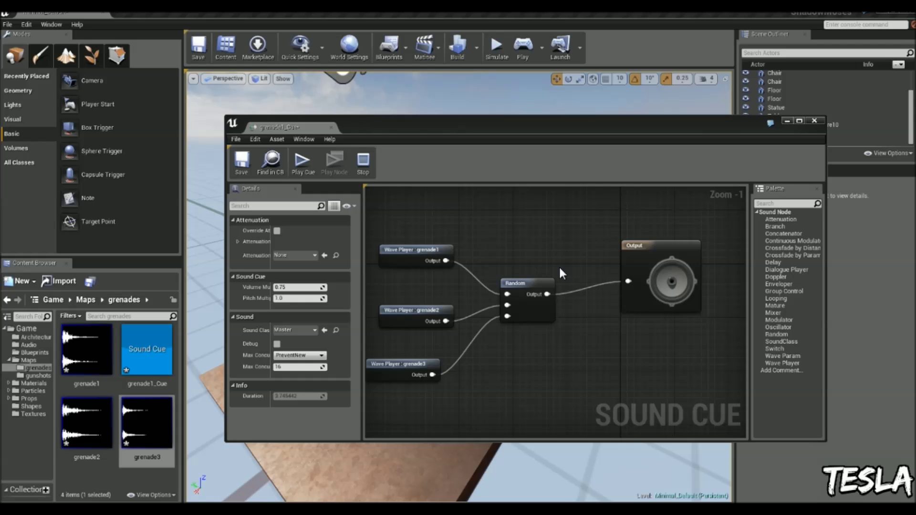
pyautogui.moveTo(559, 266); pyautogui.dragTo(594, 242, button='right')
pyautogui.moveTo(525, 248); pyautogui.dragTo(563, 258, button='right')
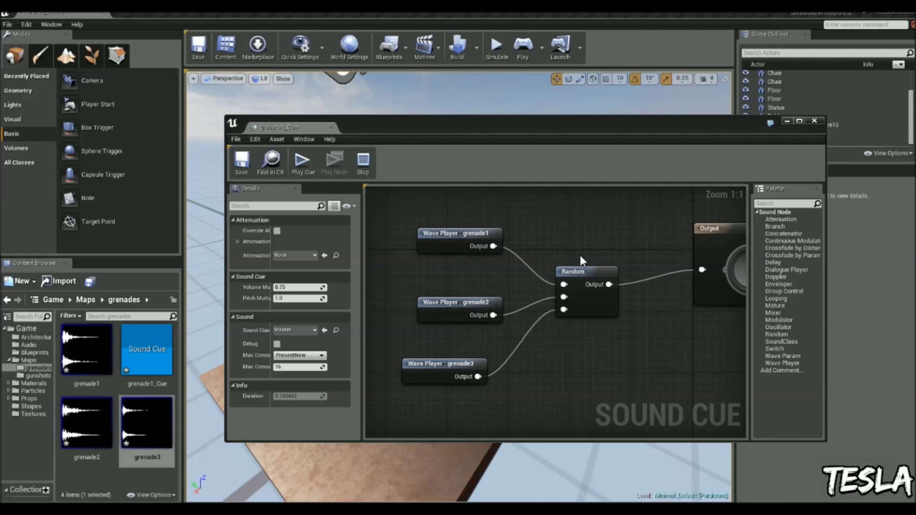
# - Play the grenade1 cue repeatedly to check which grenade sound the Random node picks each time
pyautogui.click(307, 166)
pyautogui.click(307, 168)
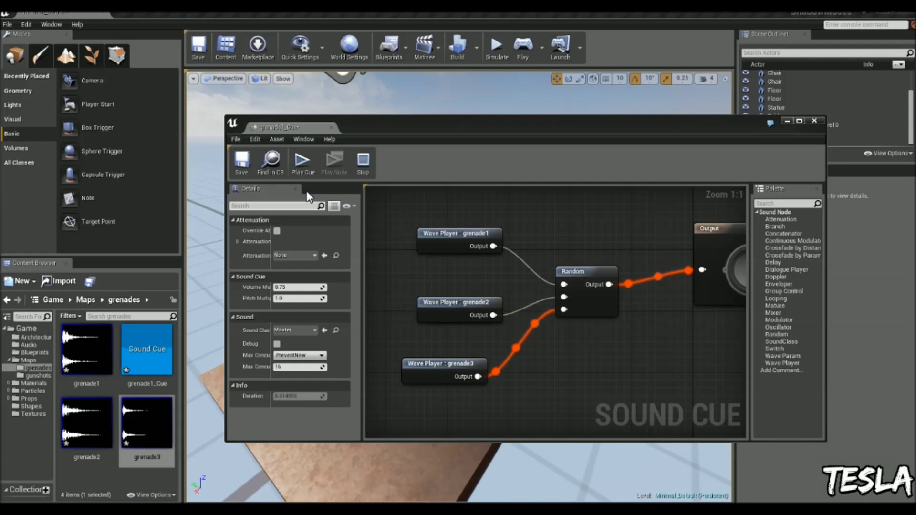
pyautogui.click(309, 170)
pyautogui.click(310, 171)
pyautogui.click(304, 168)
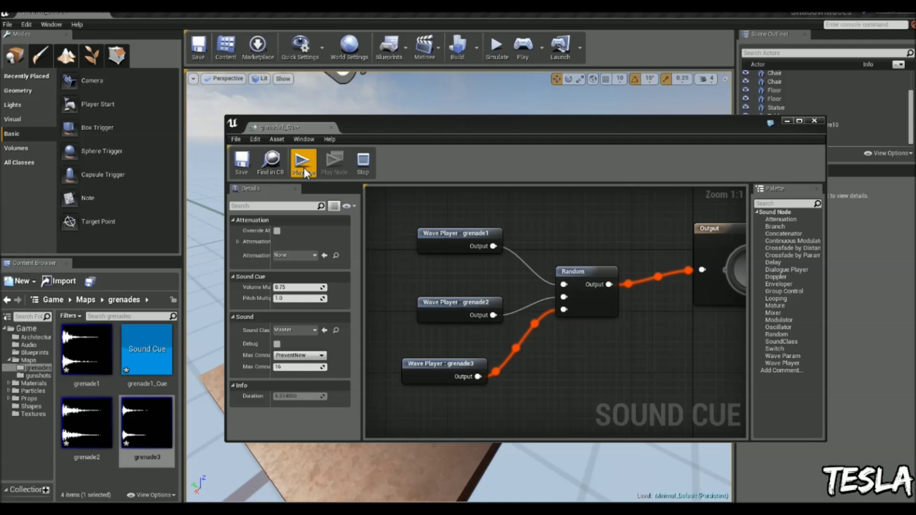
pyautogui.click(305, 170)
pyautogui.click(305, 172)
pyautogui.click(304, 169)
pyautogui.click(303, 169)
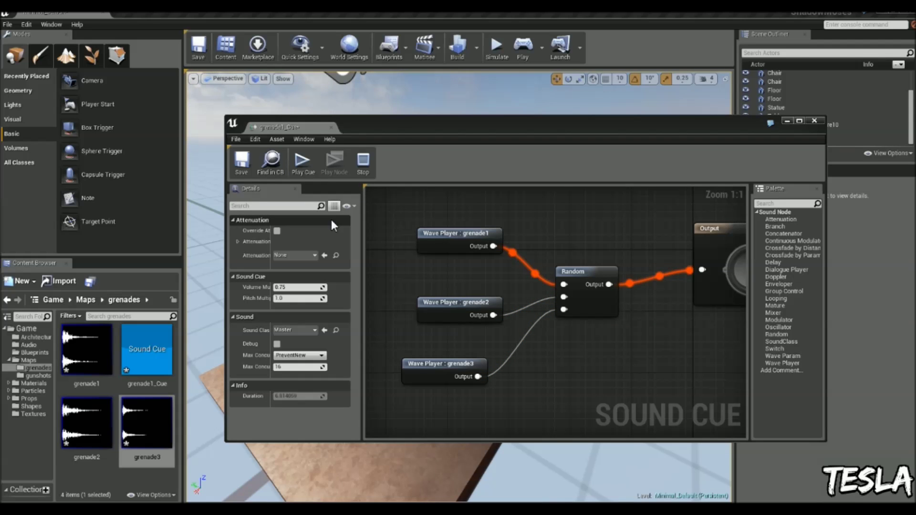
pyautogui.click(301, 169)
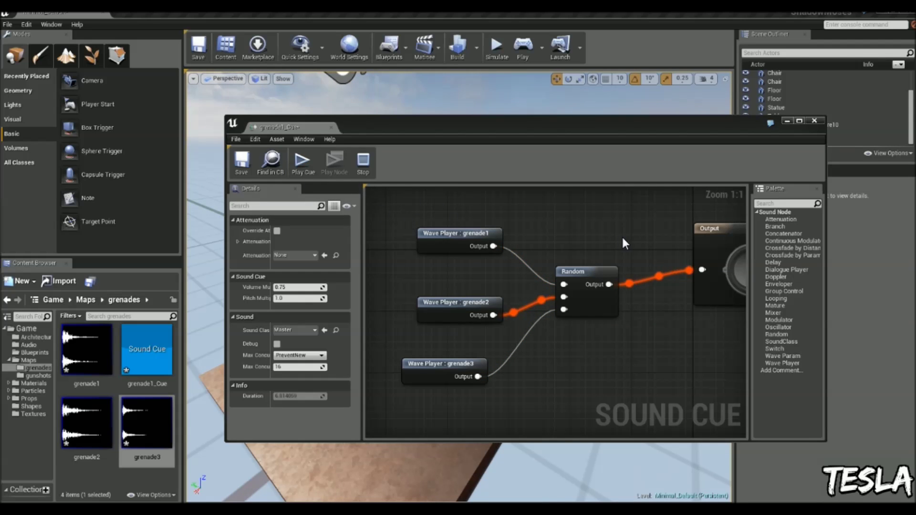
# - Set the Random node's weight 0 to 0.1 and weight 2 to 1.5
pyautogui.moveTo(606, 237); pyautogui.dragTo(594, 229, button='right')
pyautogui.scroll(-1, 520, 251)
pyautogui.click(460, 230)
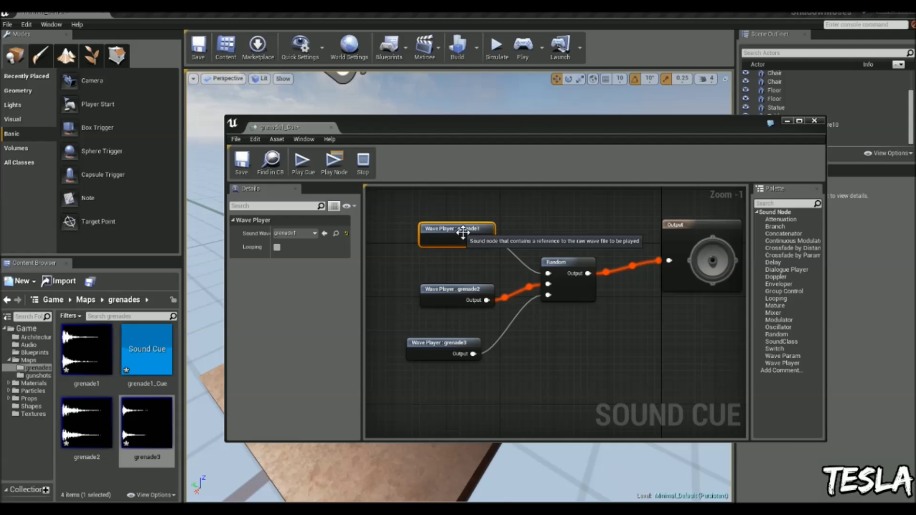
pyautogui.click(579, 267)
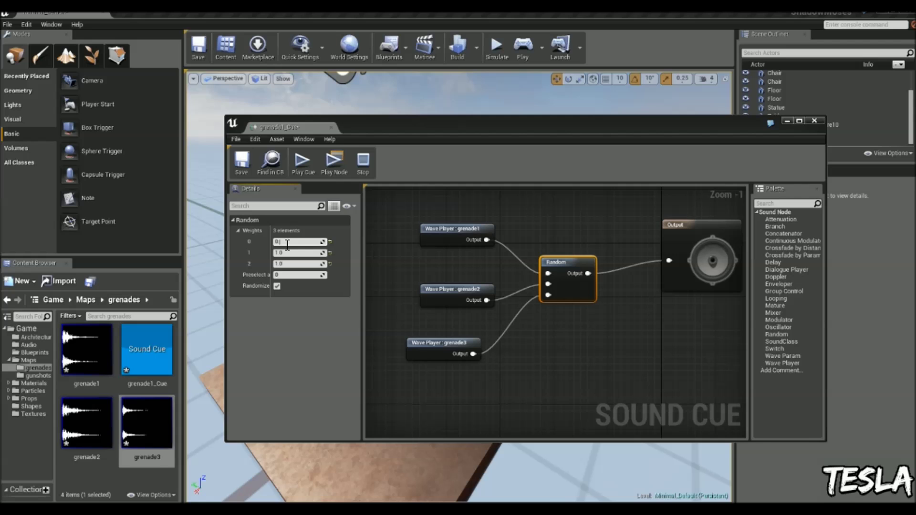
pyautogui.write('0.1')
pyautogui.click(294, 265)
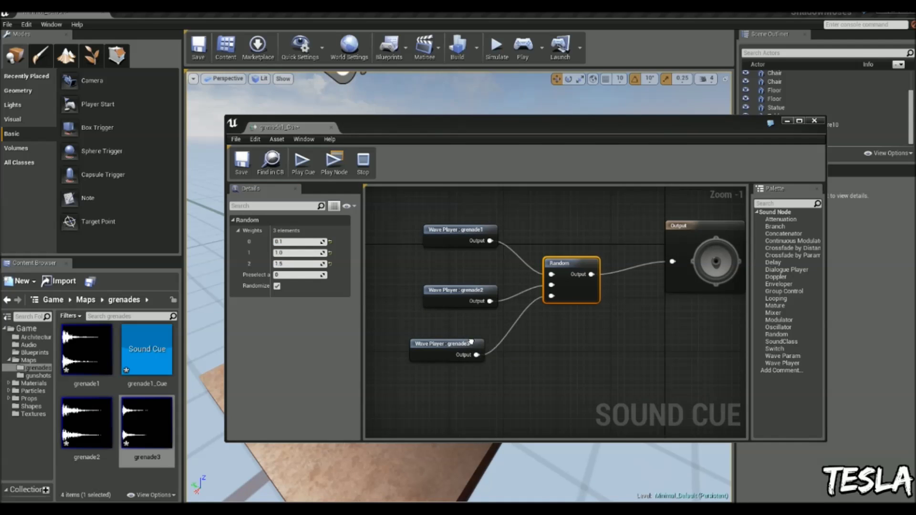
pyautogui.scroll(1, 442, 348)
pyautogui.moveTo(488, 326); pyautogui.dragTo(490, 334, button='right')
pyautogui.click(545, 236)
pyautogui.scroll(-10, 545, 235)
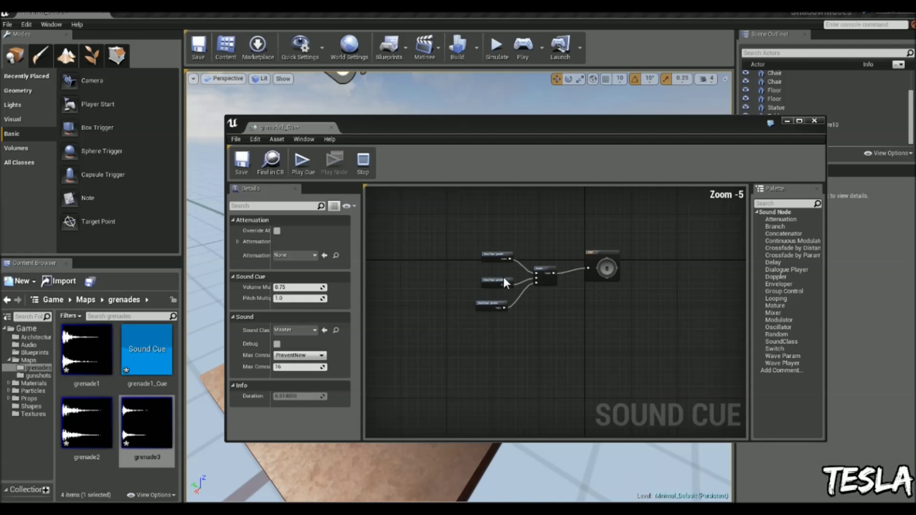
pyautogui.scroll(10, 521, 341)
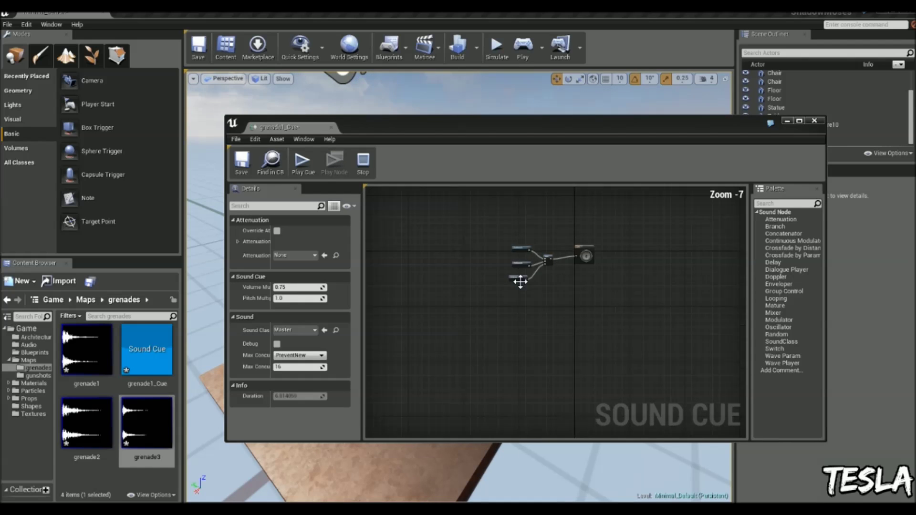
pyautogui.scroll(-8, 571, 323)
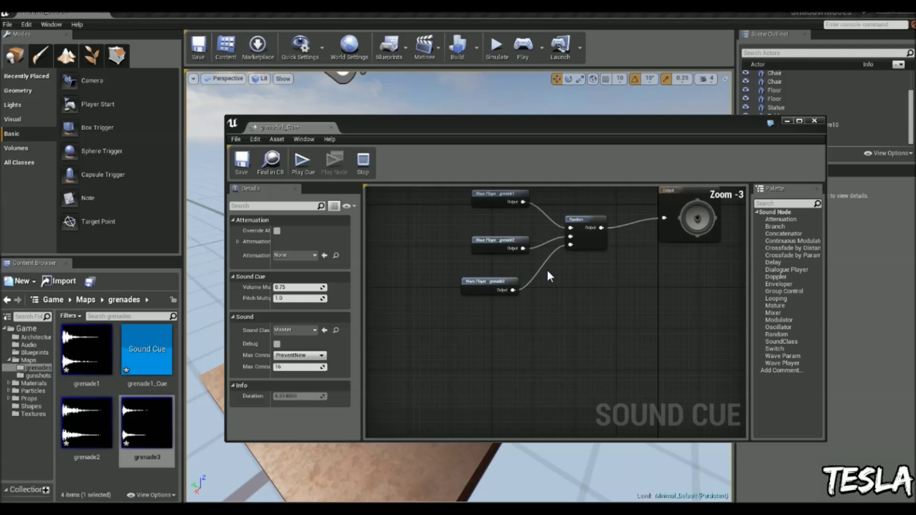
pyautogui.scroll(5, 520, 313)
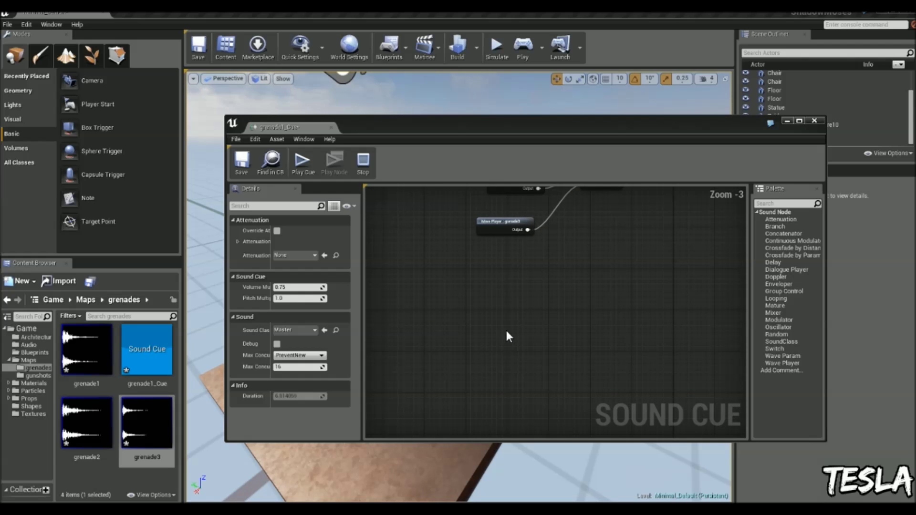
pyautogui.moveTo(572, 303); pyautogui.dragTo(576, 326, button='right')
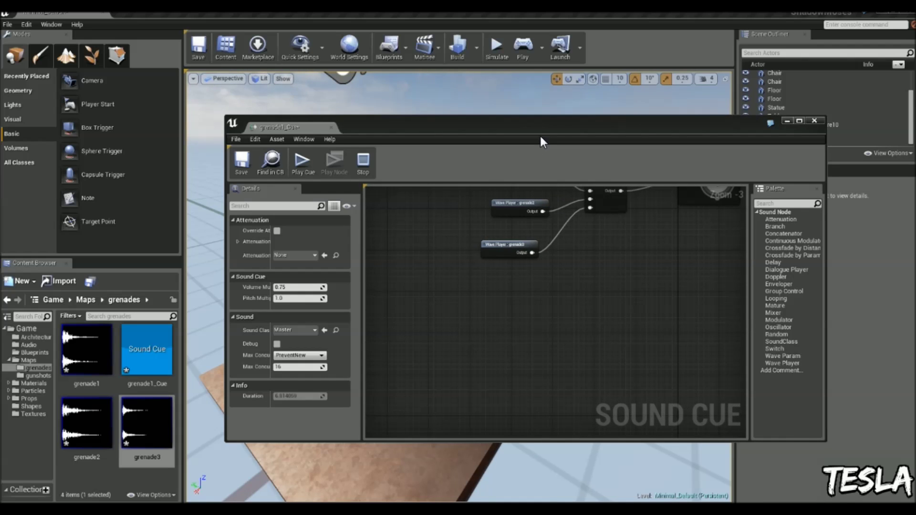
pyautogui.moveTo(570, 225); pyautogui.dragTo(551, 305, button='right')
pyautogui.scroll(-1, 551, 305)
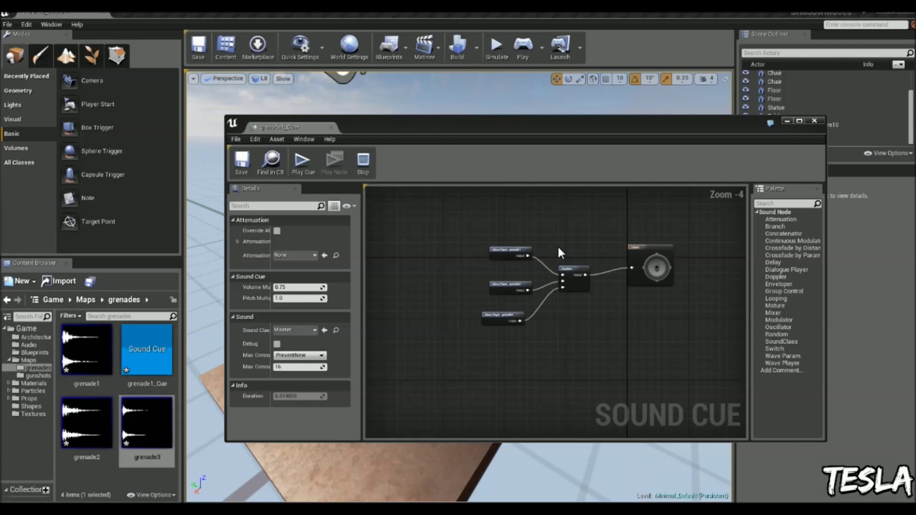
pyautogui.scroll(3, 557, 245)
pyautogui.scroll(-2, 558, 256)
pyautogui.moveTo(512, 264); pyautogui.dragTo(531, 257, button='right')
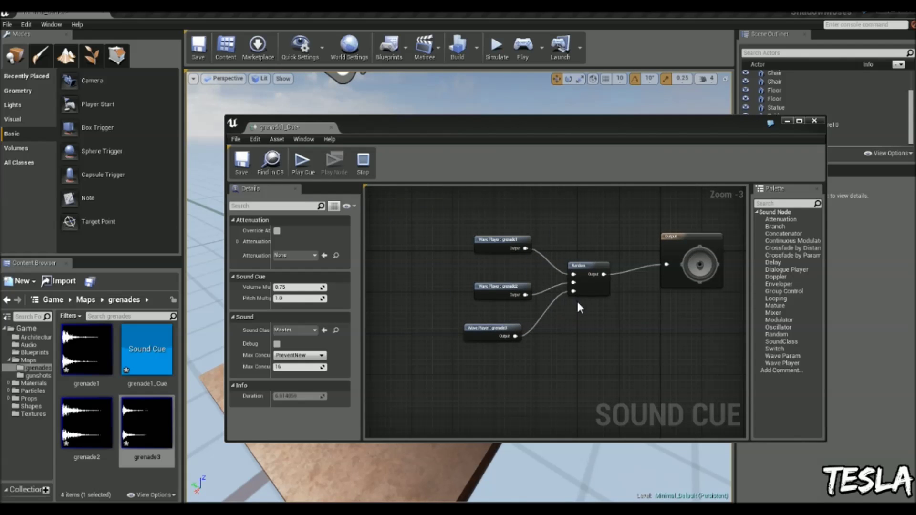
# - Close the grenade1_Cue sound cue editor and return to the level
pyautogui.moveTo(577, 302); pyautogui.dragTo(529, 305, button='right')
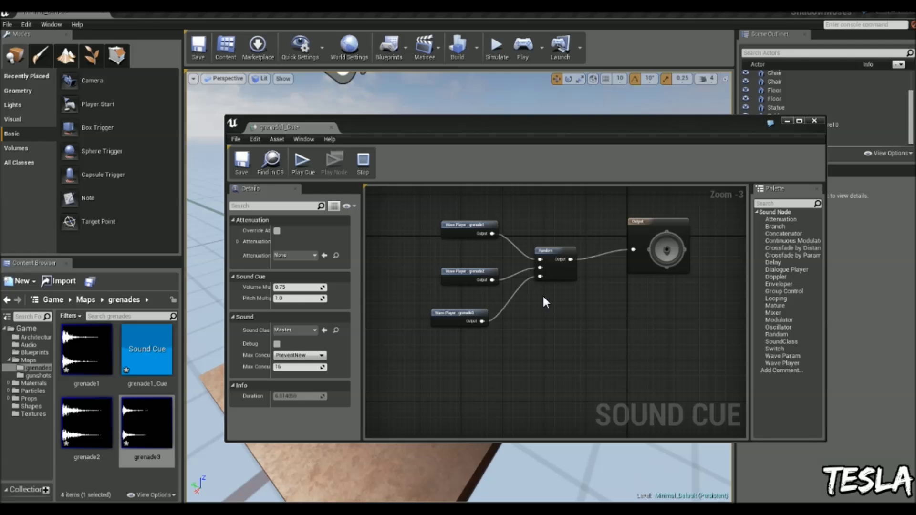
pyautogui.moveTo(565, 334); pyautogui.dragTo(566, 336, button='right')
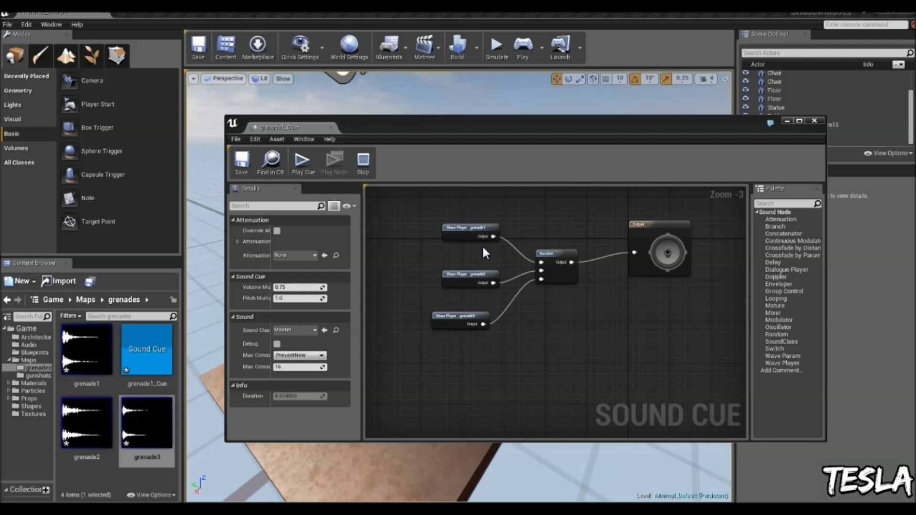
pyautogui.moveTo(646, 256); pyautogui.dragTo(625, 267, button='right')
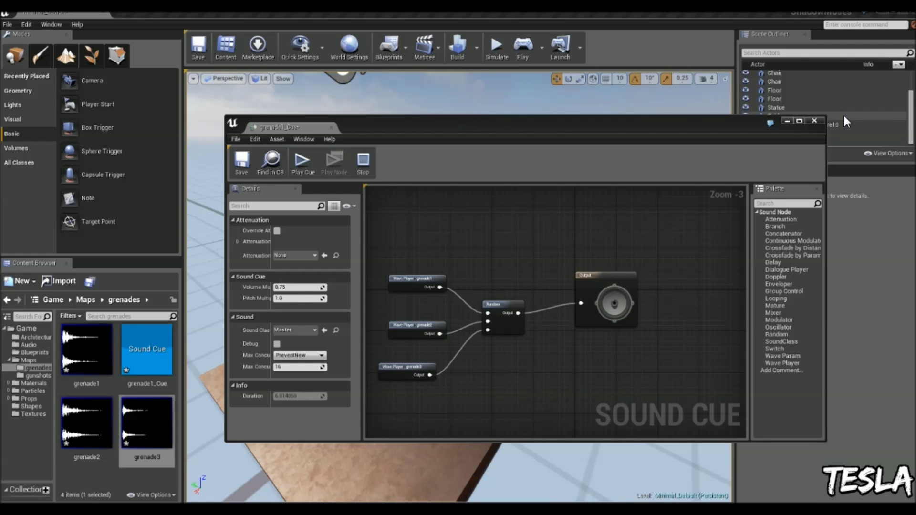
pyautogui.click(813, 121)
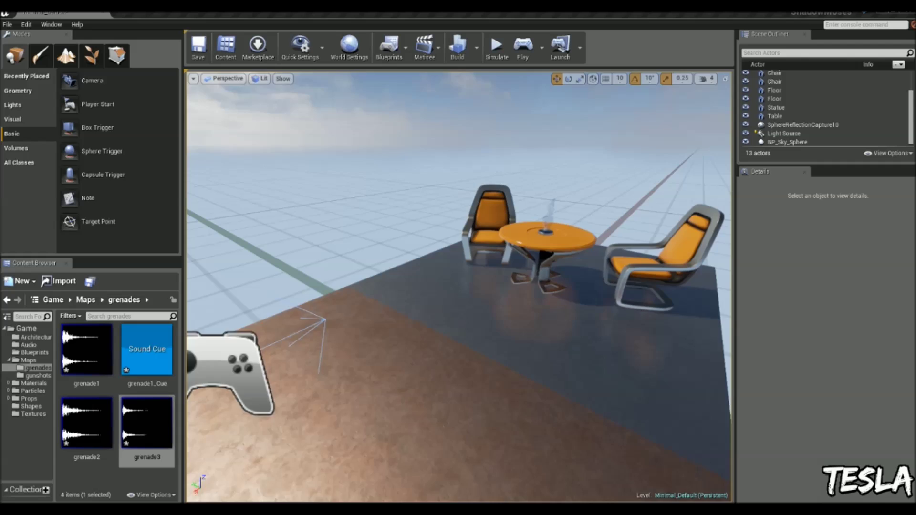
# - Place a Box Trigger on the floor in front of the table and enlarge its box extent to about 94 × 150 × 202
pyautogui.moveTo(435, 149); pyautogui.dragTo(436, 149, button='right')
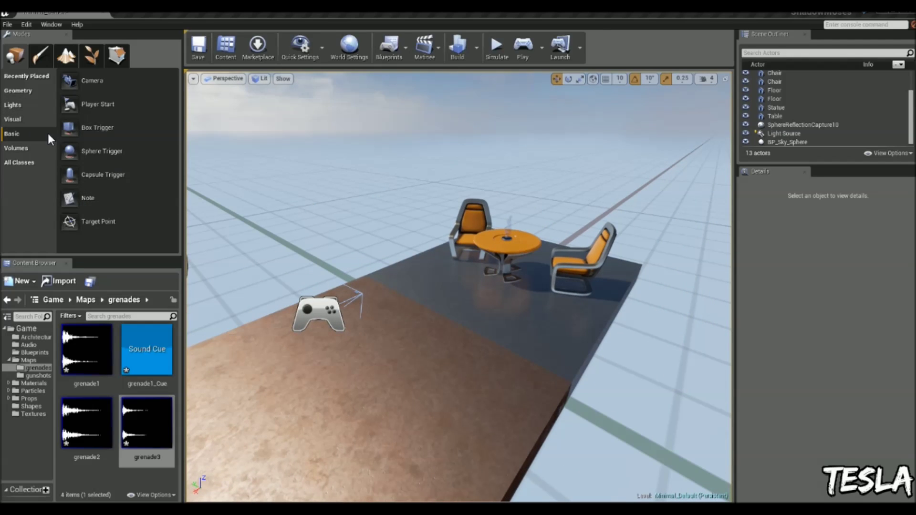
pyautogui.moveTo(451, 334); pyautogui.dragTo(451, 334)
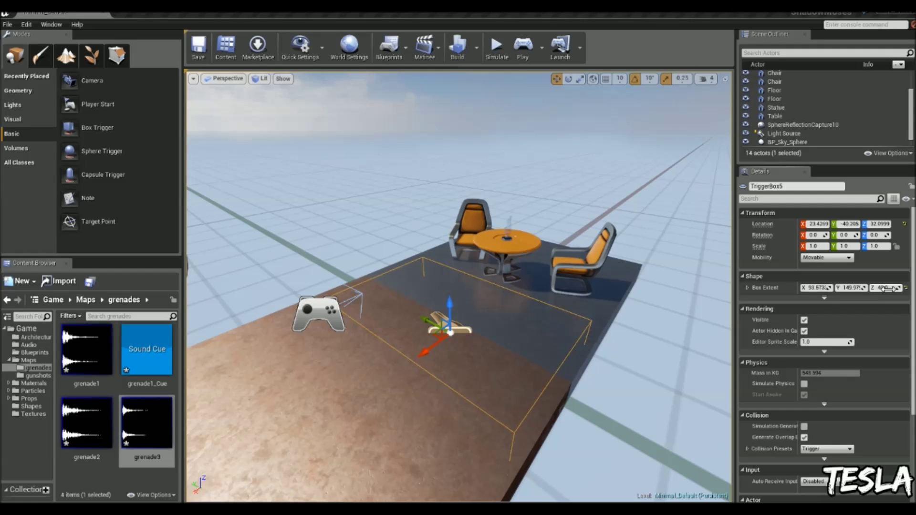
pyautogui.moveTo(500, 285); pyautogui.dragTo(525, 290, button='right')
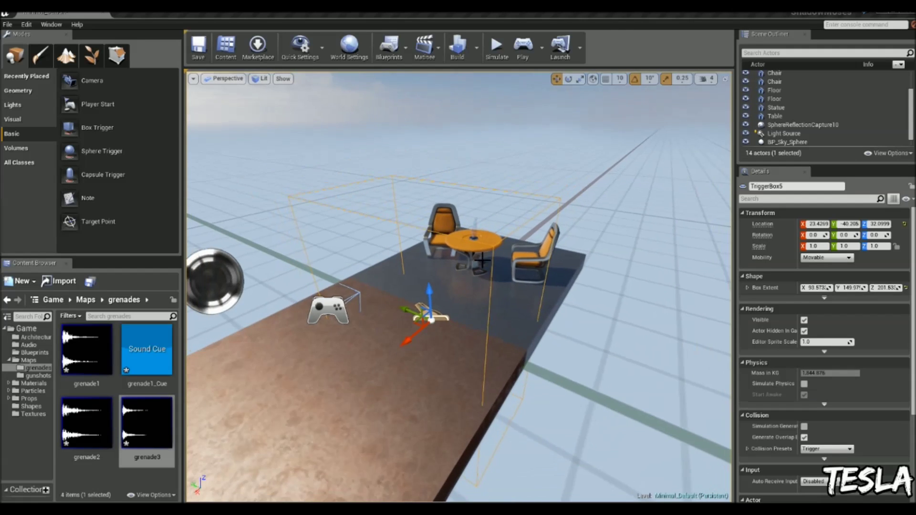
# - In the level blueprint, replace the orphaned overlap event with an OnActorBeginOverlap event for TriggerBox5
pyautogui.click(390, 47)
pyautogui.click(418, 75)
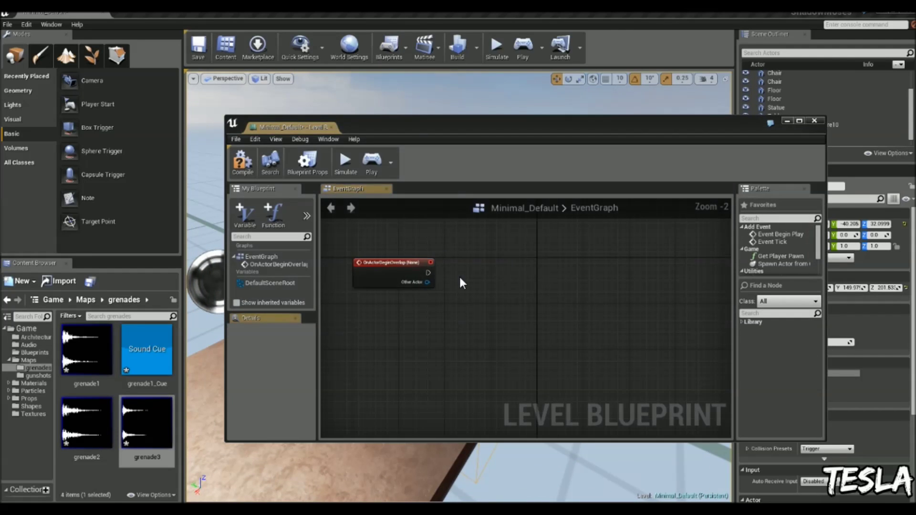
pyautogui.rightClick(446, 259)
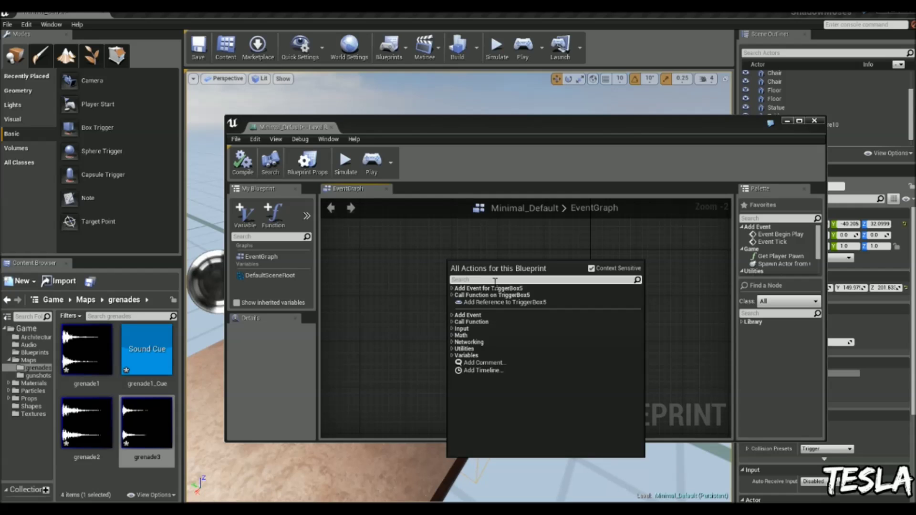
pyautogui.click(485, 294)
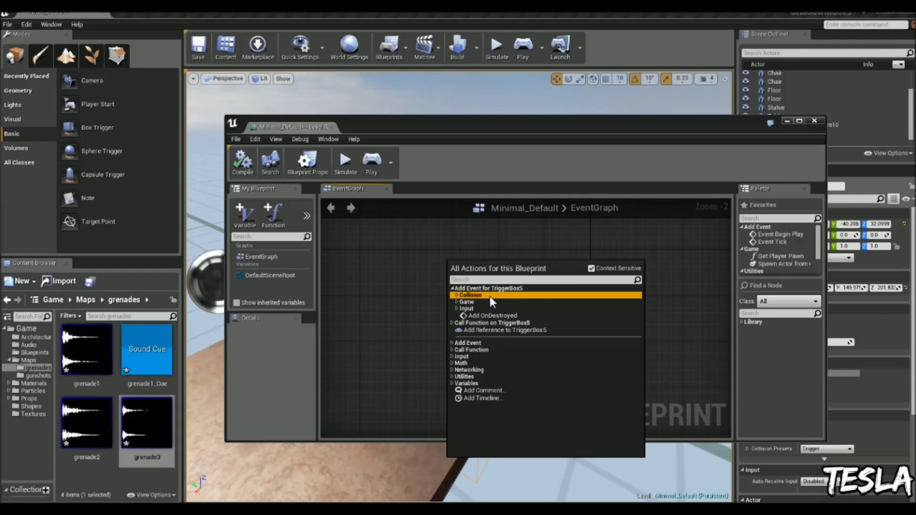
pyautogui.click(490, 295)
pyautogui.click(500, 302)
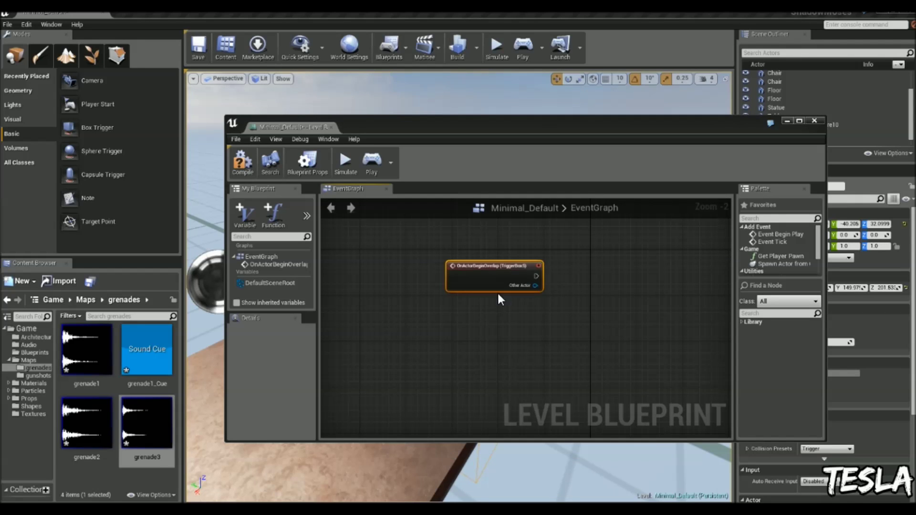
# - Add a Play Sound at Location node driven by the trigger box's overlap event and position it beside the event
pyautogui.scroll(1, 523, 278)
pyautogui.moveTo(523, 270)
pyautogui.mouseDown()
pyautogui.moveTo(448, 274)
pyautogui.moveTo(535, 283)
pyautogui.mouseUp()
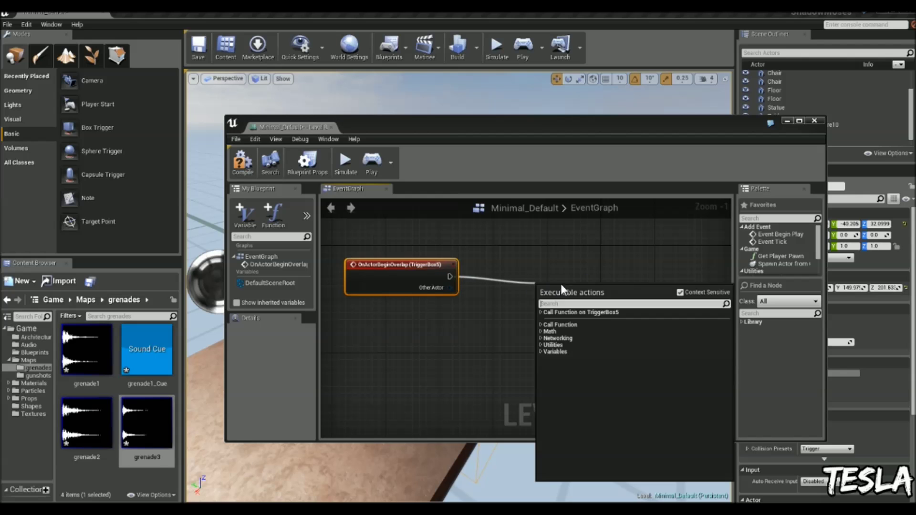
pyautogui.write('audio')
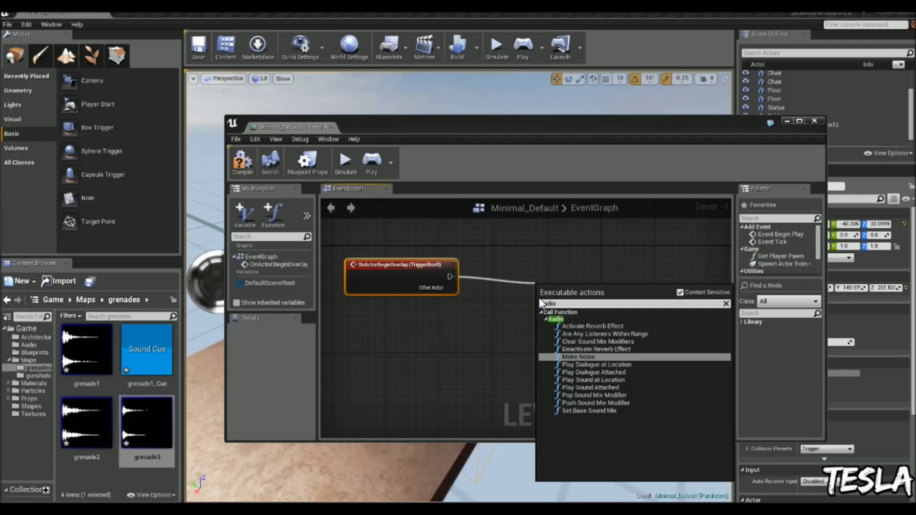
pyautogui.click(608, 380)
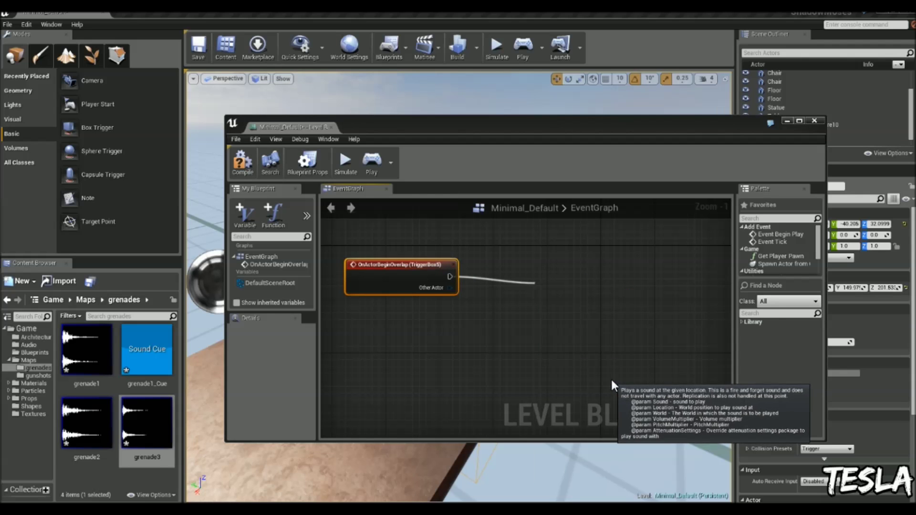
pyautogui.moveTo(583, 302); pyautogui.dragTo(596, 289)
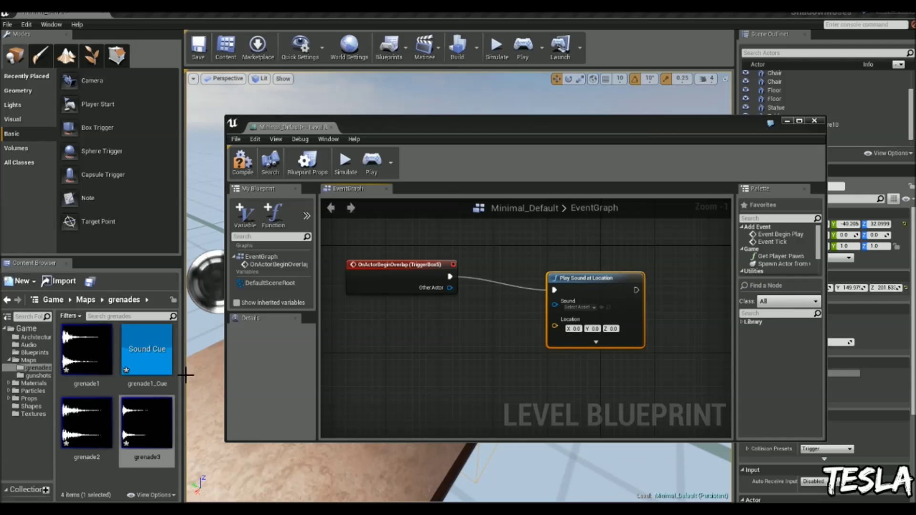
# - Assign grenade1_Cue as the sound of the Play Sound at Location node and close the level blueprint
pyautogui.click(590, 308)
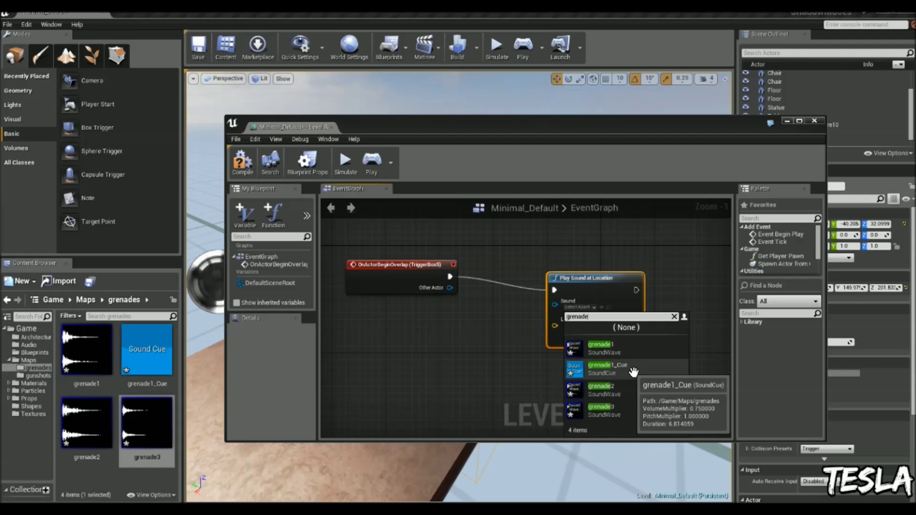
pyautogui.click(633, 372)
pyautogui.moveTo(668, 330); pyautogui.dragTo(651, 325, button='right')
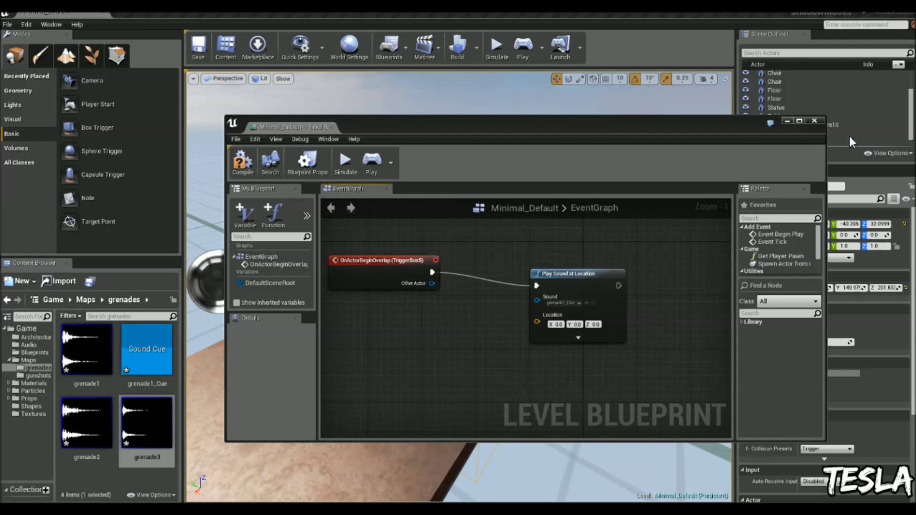
pyautogui.click(818, 119)
# - Play the level and move in and out of the trigger box to test the grenade sound, then stop playing
pyautogui.moveTo(435, 362); pyautogui.dragTo(343, 315, button='right')
pyautogui.press('w')
pyautogui.press('d')
pyautogui.press('s')
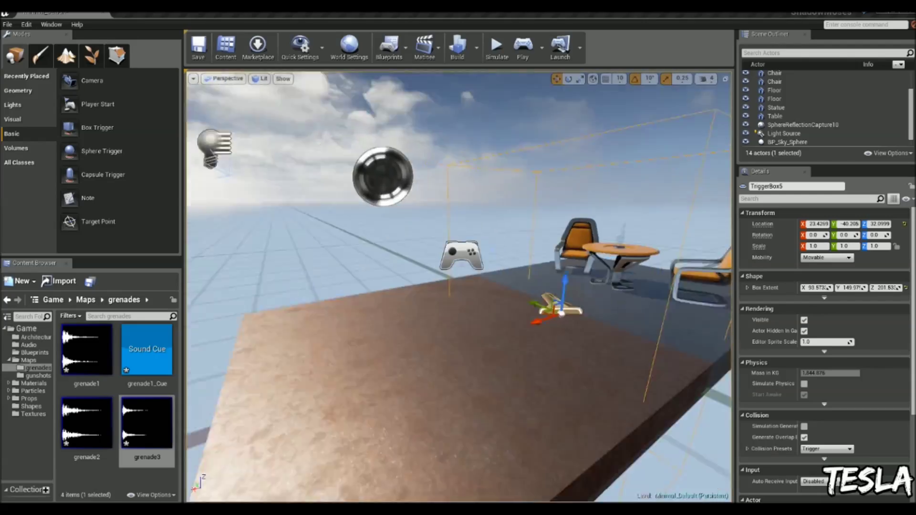
pyautogui.moveTo(459, 286); pyautogui.dragTo(458, 286, button='right')
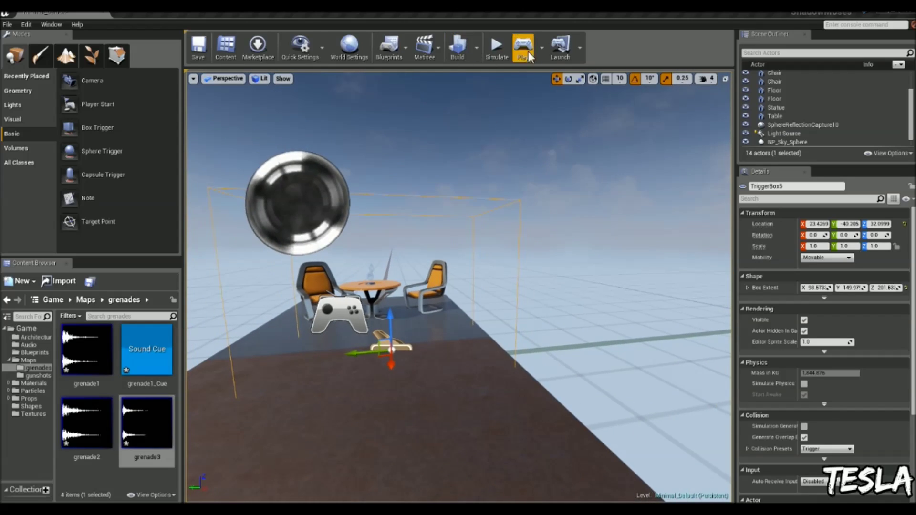
pyautogui.click(523, 48)
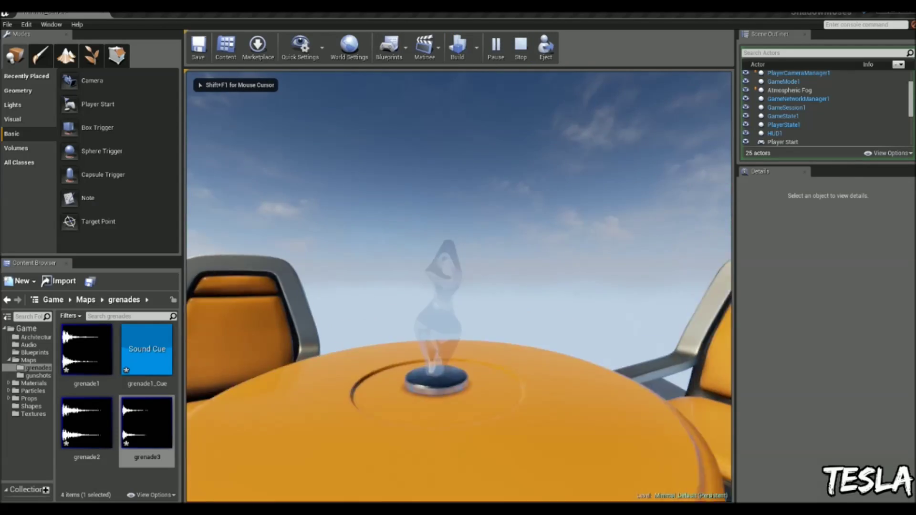
pyautogui.press('w')
pyautogui.press('s')
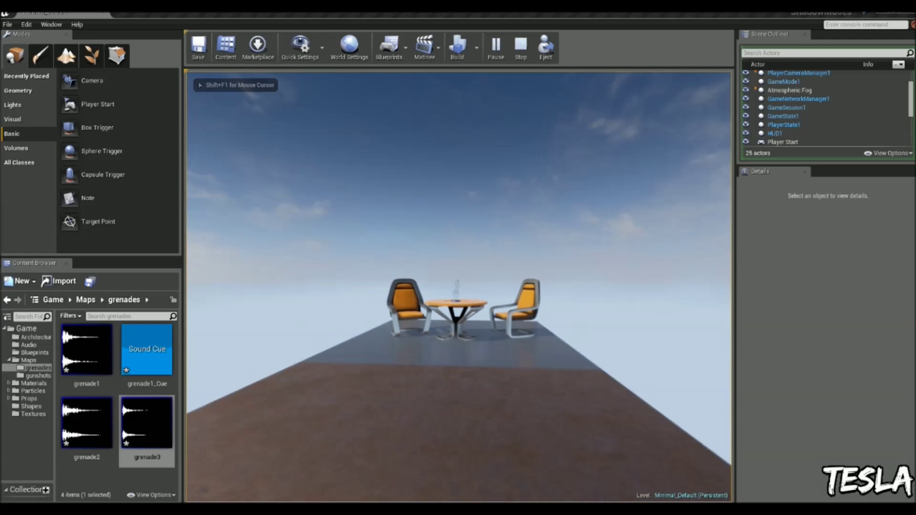
pyautogui.press('w')
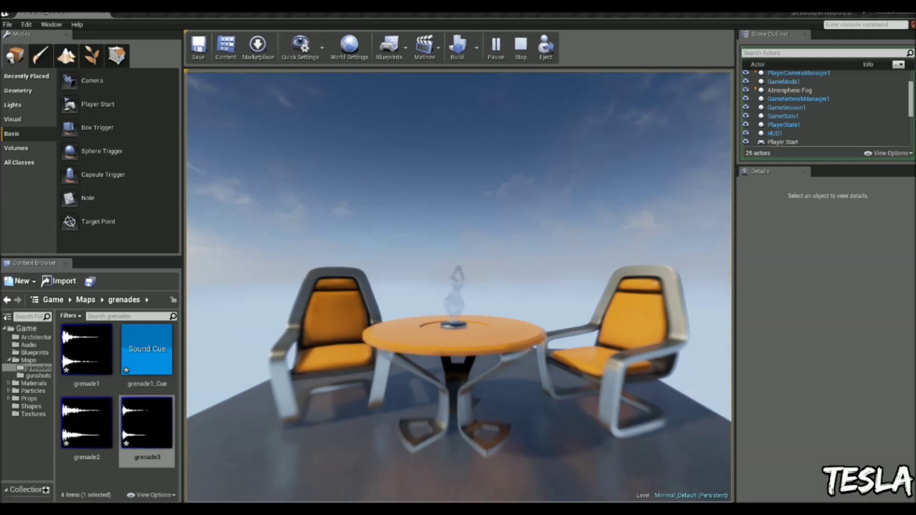
pyautogui.press('Escape')
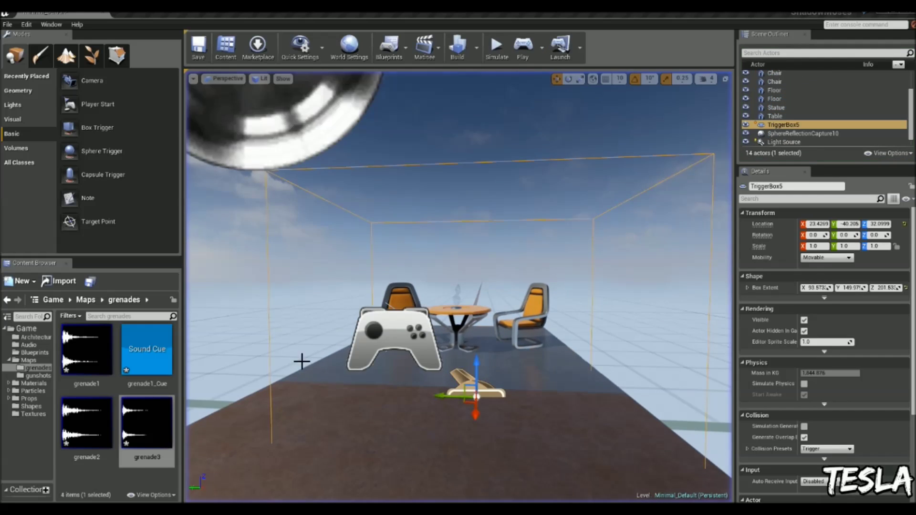
# - Reopen grenade1_Cue, add a Modulator node fed by the Random node, and move the Output node to make room
pyautogui.click(159, 351)
pyautogui.doubleClick(158, 351)
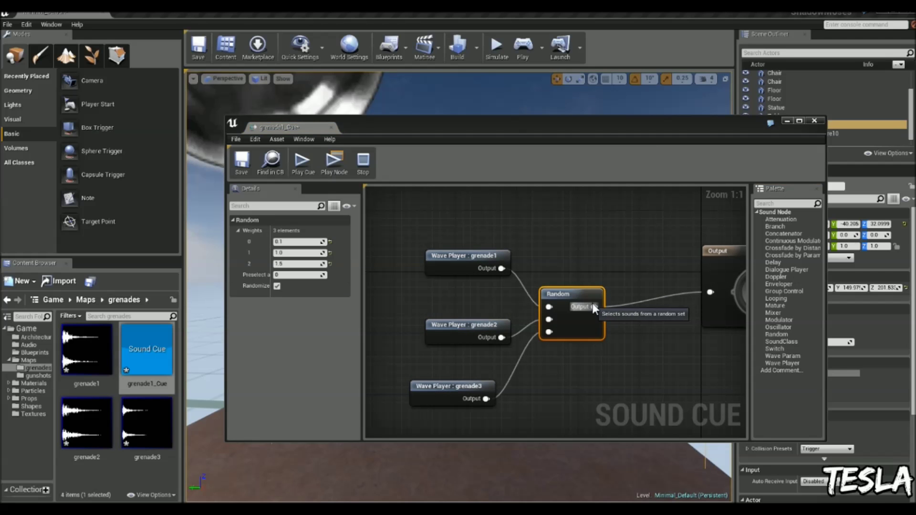
pyautogui.moveTo(620, 295); pyautogui.dragTo(628, 296)
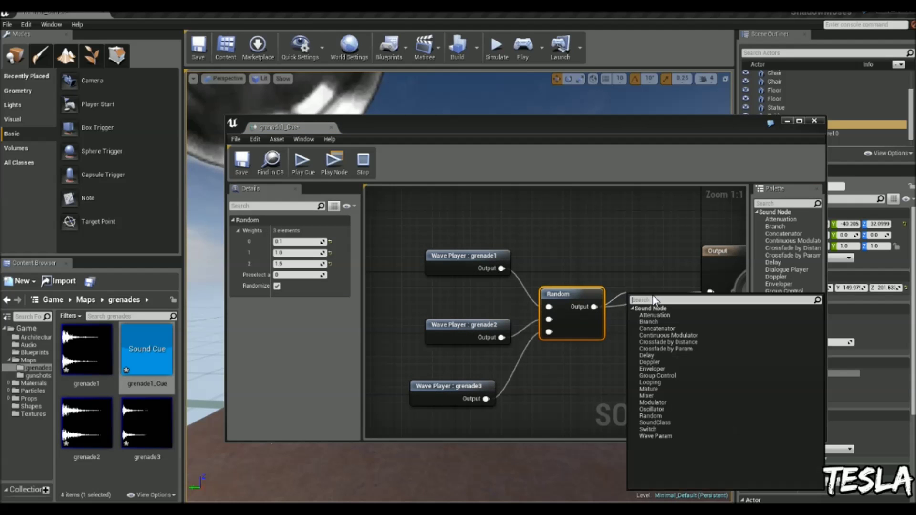
pyautogui.click(655, 403)
pyautogui.moveTo(663, 384); pyautogui.dragTo(553, 374, button='right')
pyautogui.moveTo(622, 242); pyautogui.dragTo(720, 255)
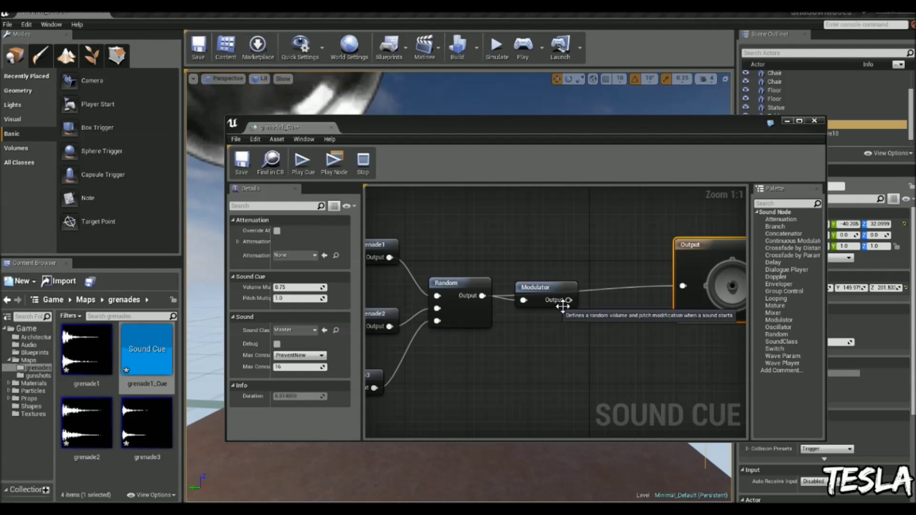
# - Route the Modulator into the Output node, lower its minimum pitch, and close the cue editor
pyautogui.click(551, 289)
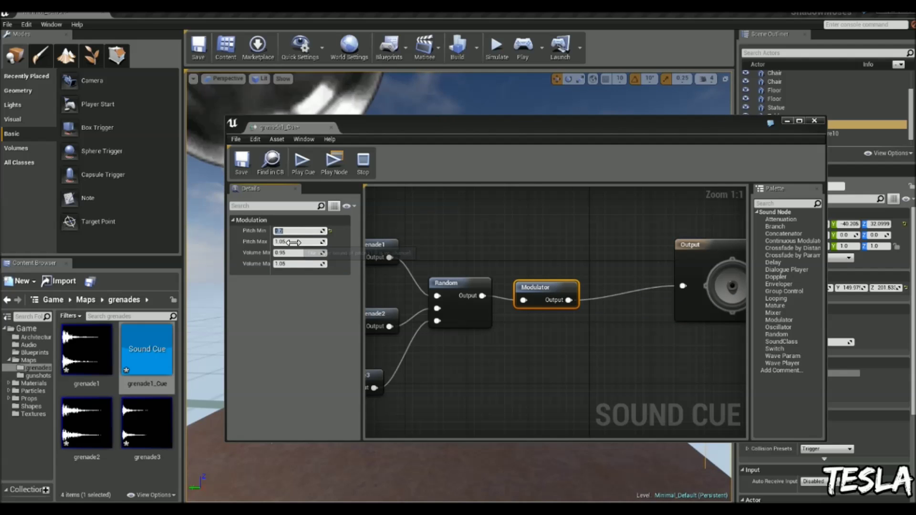
pyautogui.click(481, 238)
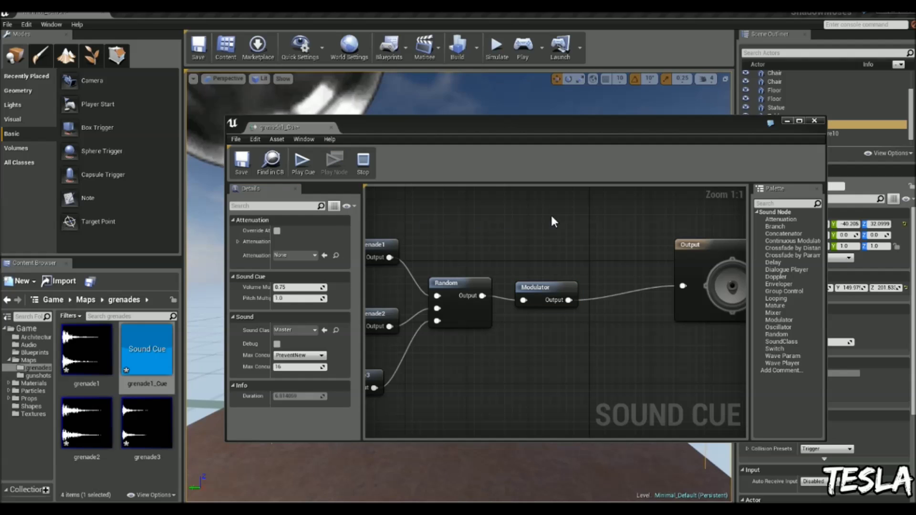
pyautogui.click(814, 120)
# - Play the level again and cross the trigger box repeatedly to hear the pitch-modulated random grenade sounds, then stop playing
pyautogui.click(523, 45)
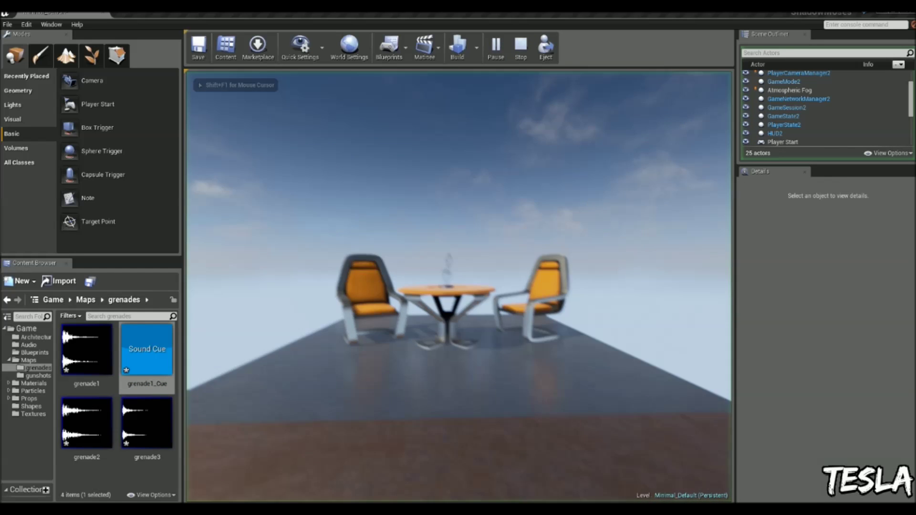
pyautogui.press('s')
pyautogui.press('w')
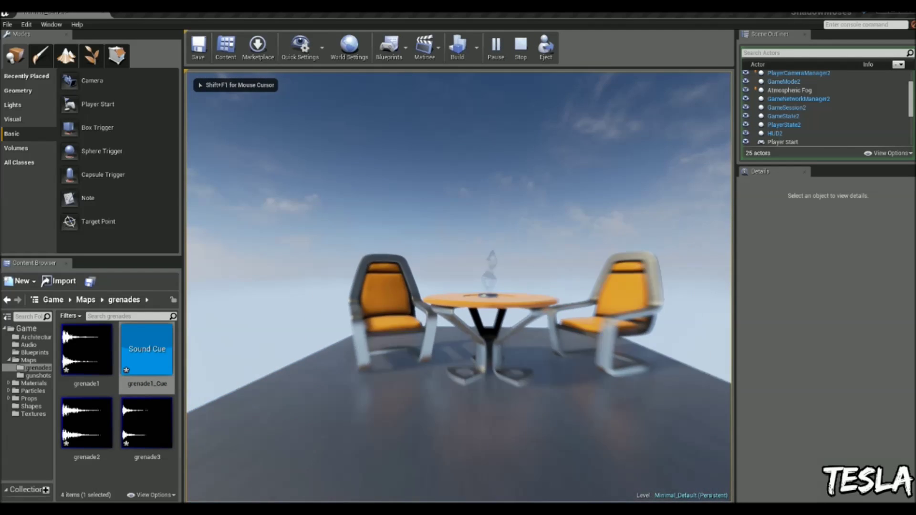
pyautogui.press('s')
pyautogui.press('w')
pyautogui.press('s')
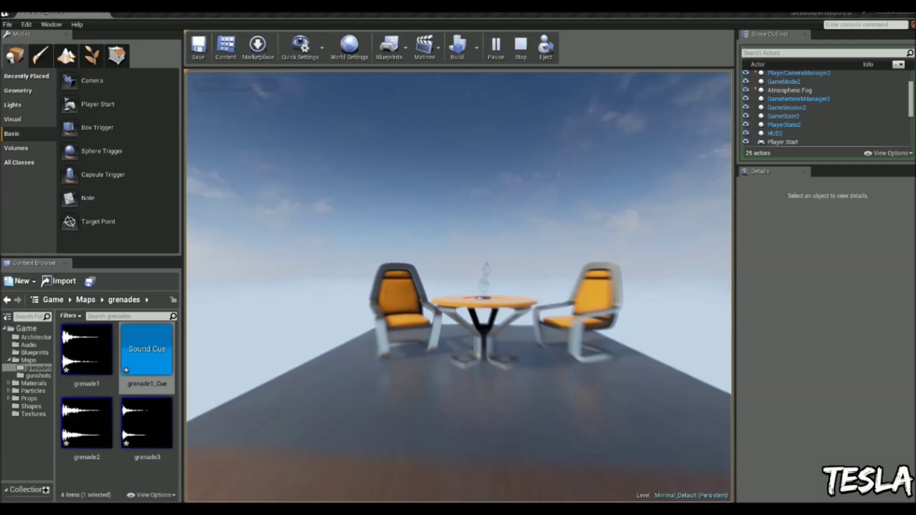
pyautogui.press('w')
pyautogui.press('s')
pyautogui.press('w')
pyautogui.press('s')
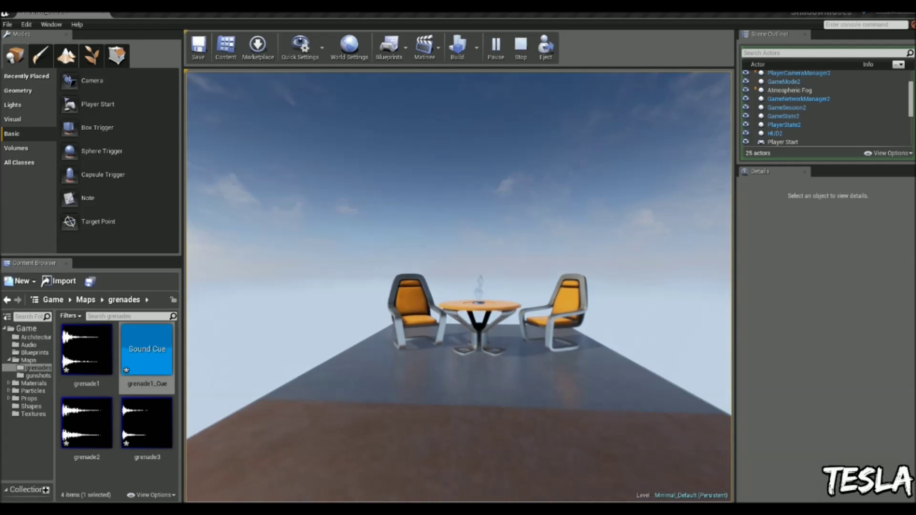
pyautogui.press('w')
pyautogui.press('w')
pyautogui.press('s')
pyautogui.press('w')
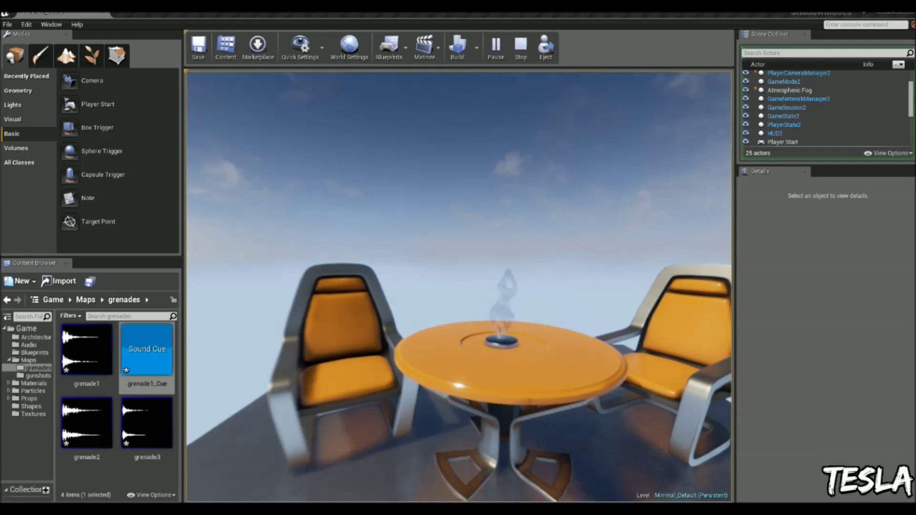
pyautogui.press('s')
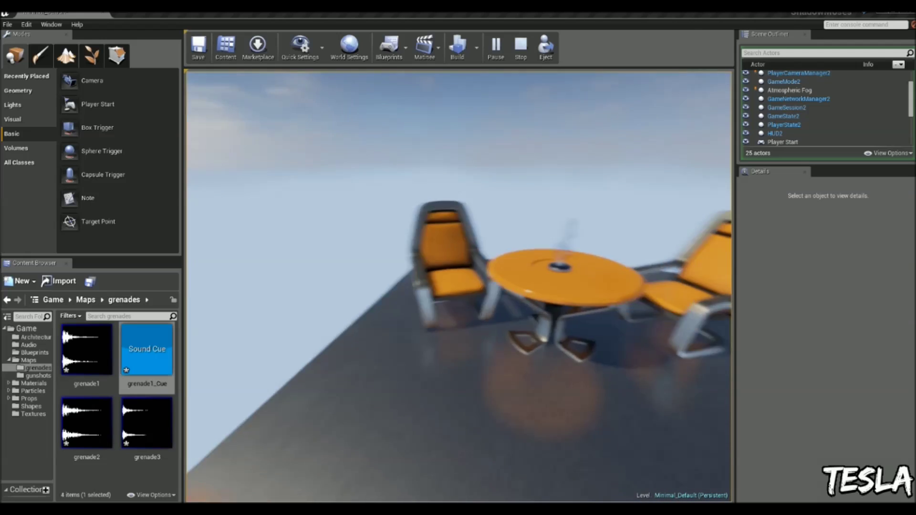
pyautogui.press('Escape')
# - Reopen grenade1_Cue and review the node chain from the three Wave Players through Random and Modulator to Output
pyautogui.moveTo(343, 336); pyautogui.dragTo(325, 372, button='right')
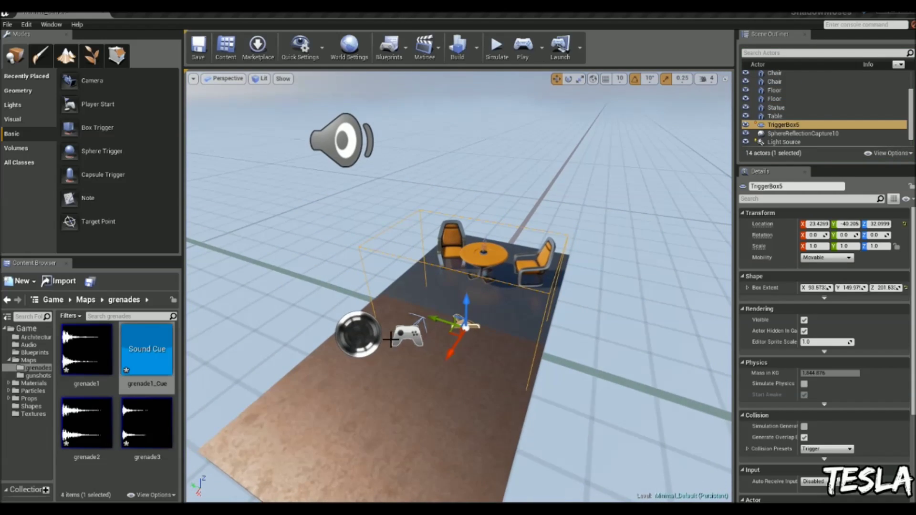
pyautogui.click(163, 346)
pyautogui.doubleClick(162, 346)
pyautogui.scroll(-3, 522, 248)
pyautogui.scroll(3, 612, 271)
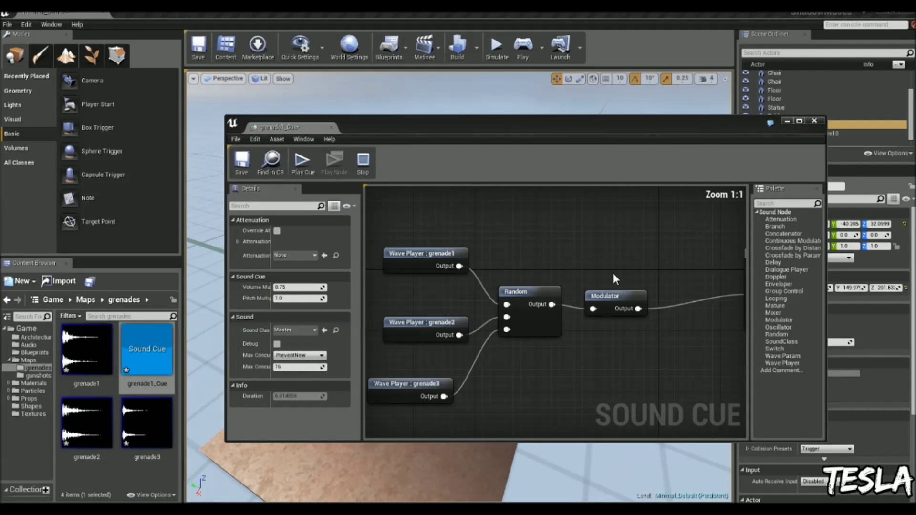
pyautogui.scroll(-4, 577, 268)
pyautogui.moveTo(646, 310); pyautogui.dragTo(594, 304, button='right')
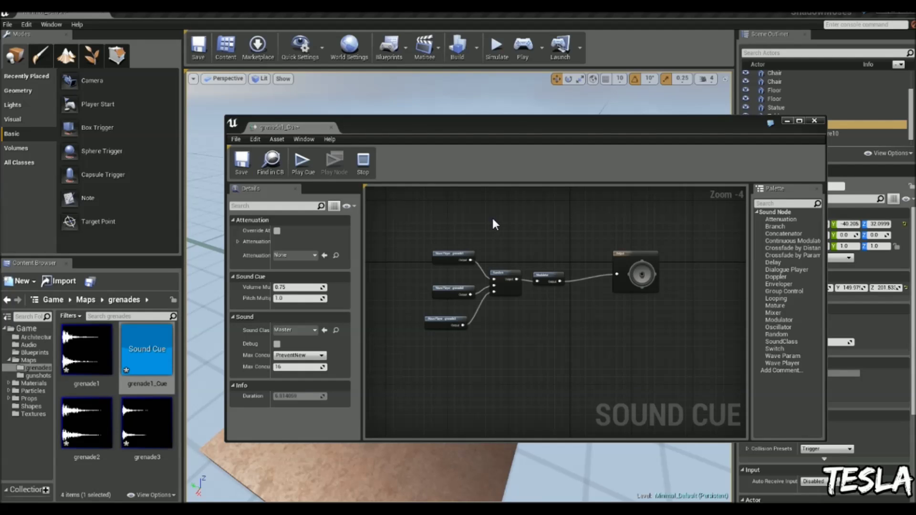
pyautogui.moveTo(493, 220); pyautogui.dragTo(525, 250, button='right')
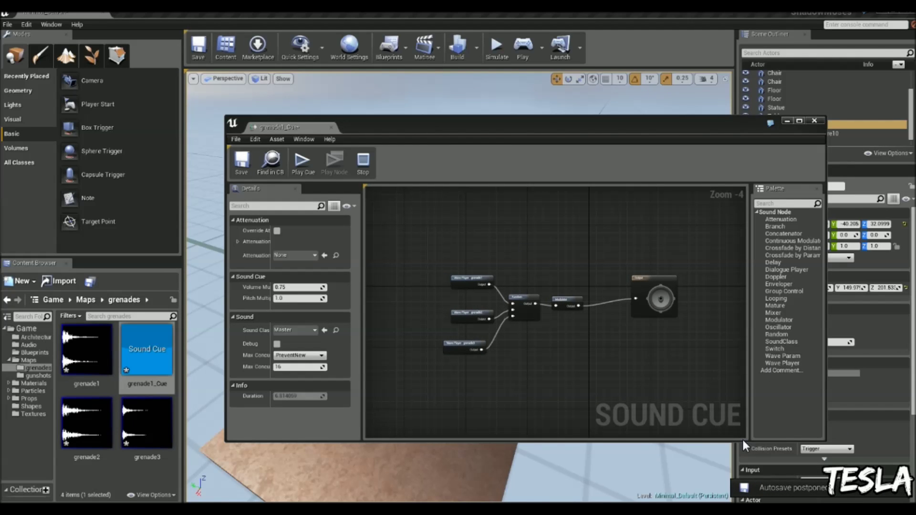
pyautogui.moveTo(577, 265)
pyautogui.mouseDown(button='right')
pyautogui.moveTo(547, 249)
pyautogui.moveTo(579, 267)
pyautogui.mouseUp(button='right')
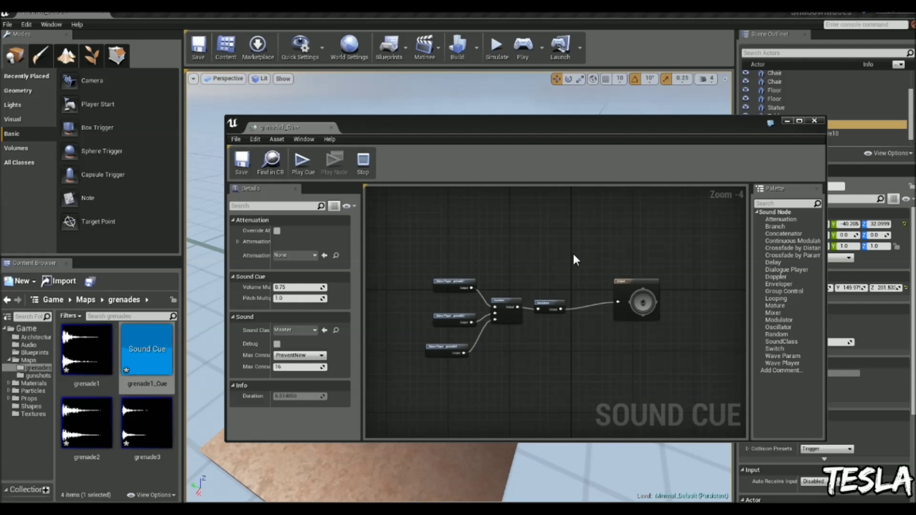